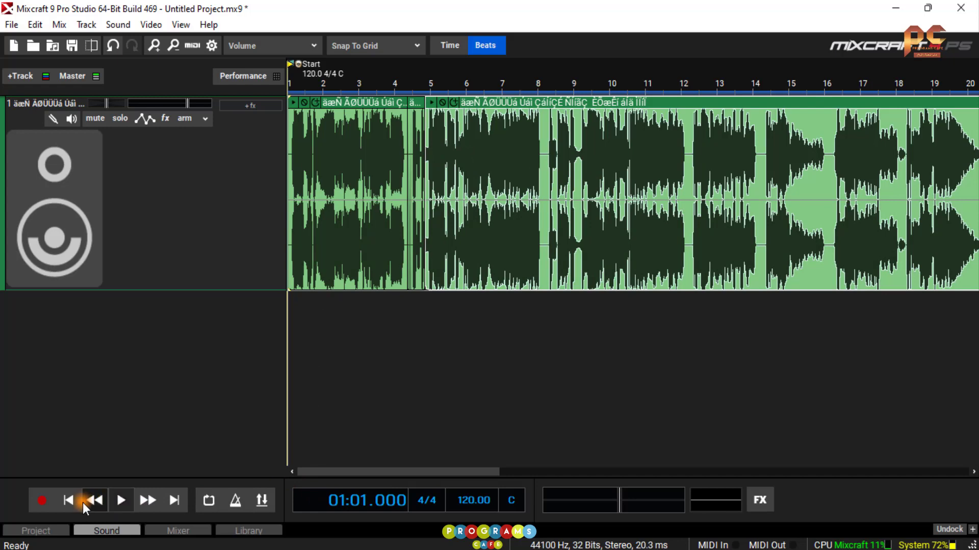
Play the unprocessed track from its start and stop playback around bar 4
left_click(124, 500)
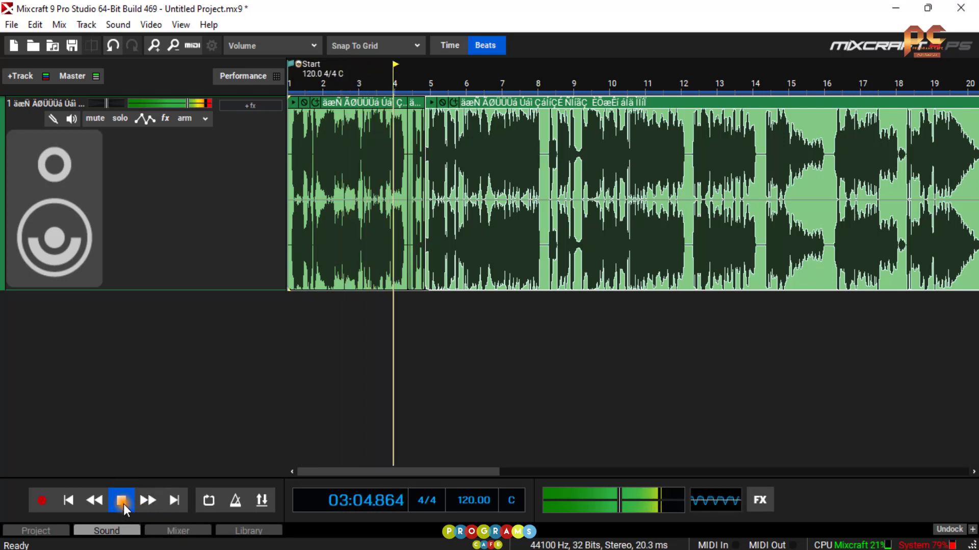
left_click(121, 501)
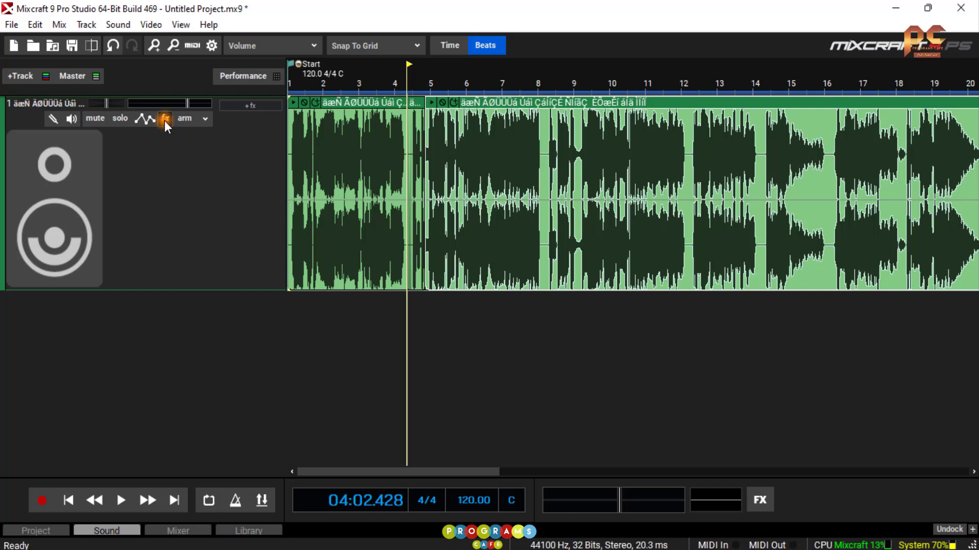
Resize track 1 tall enough to show its control buttons, then open its effect list and reposition the window
left_click_drag(247, 288, 228, 124)
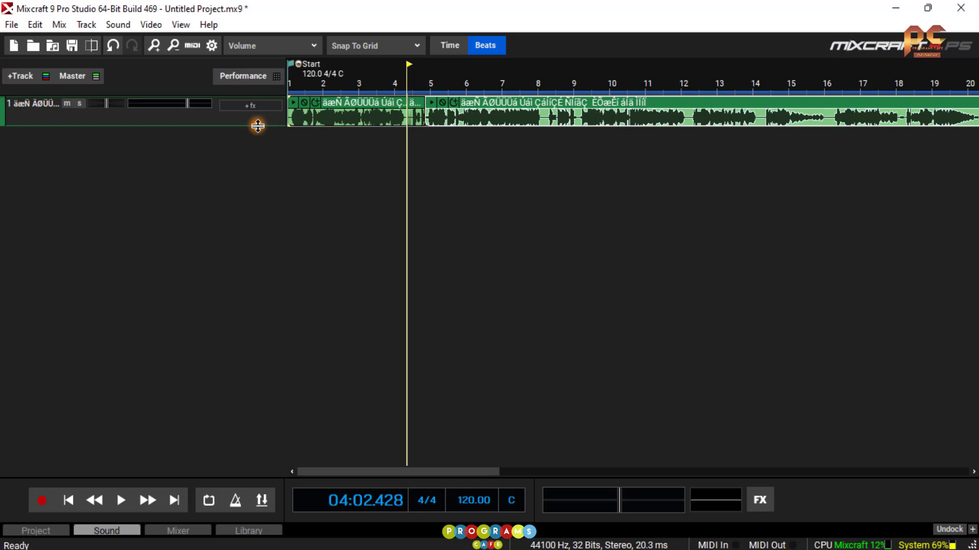
left_click_drag(255, 122, 239, 299)
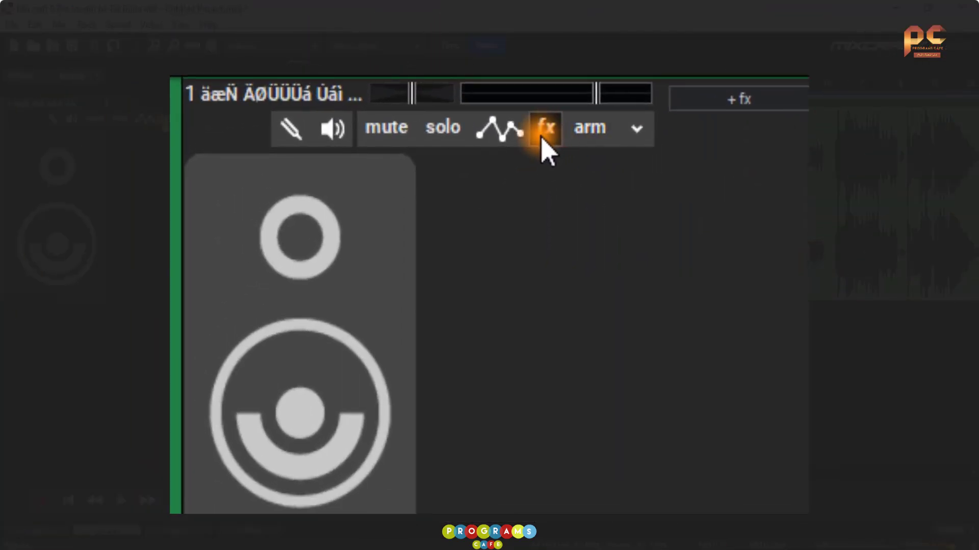
left_click(544, 134)
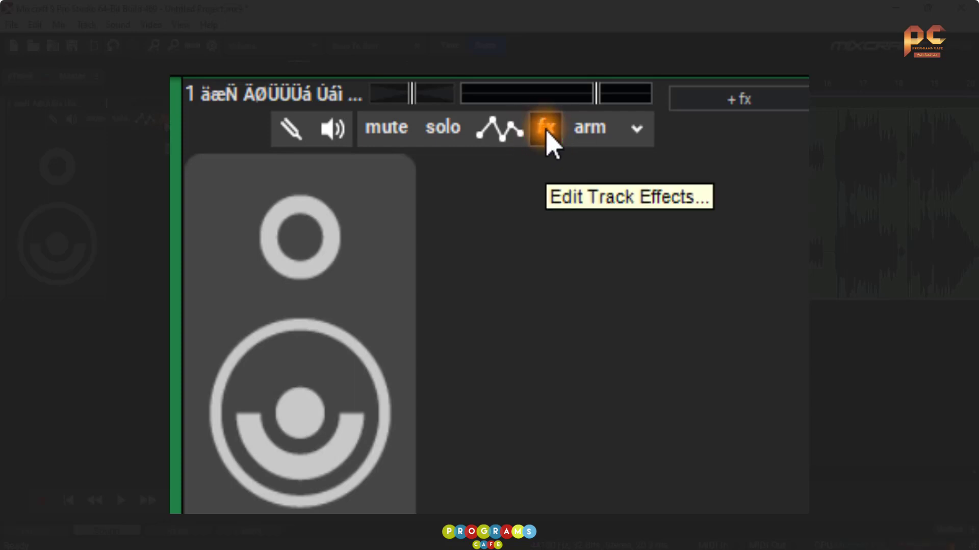
left_click(546, 130)
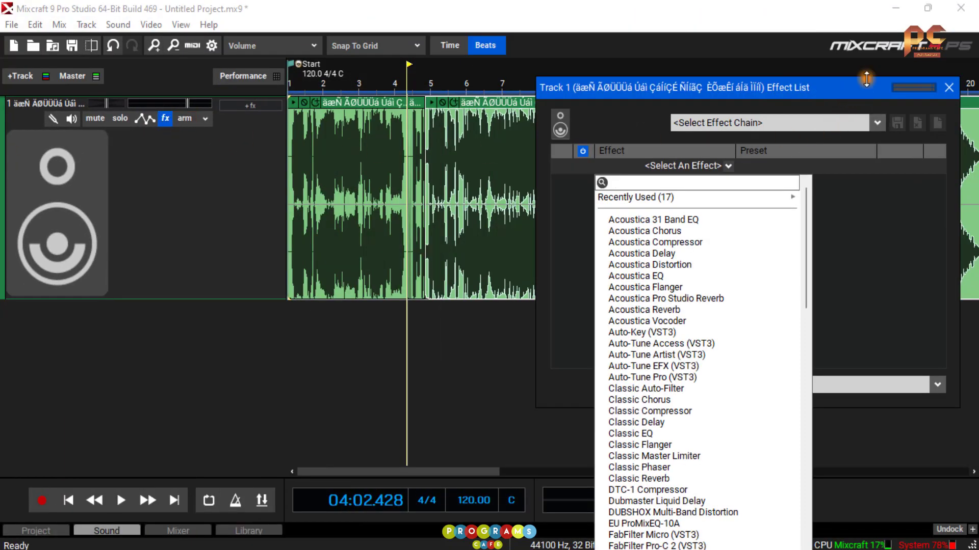
left_click(846, 188)
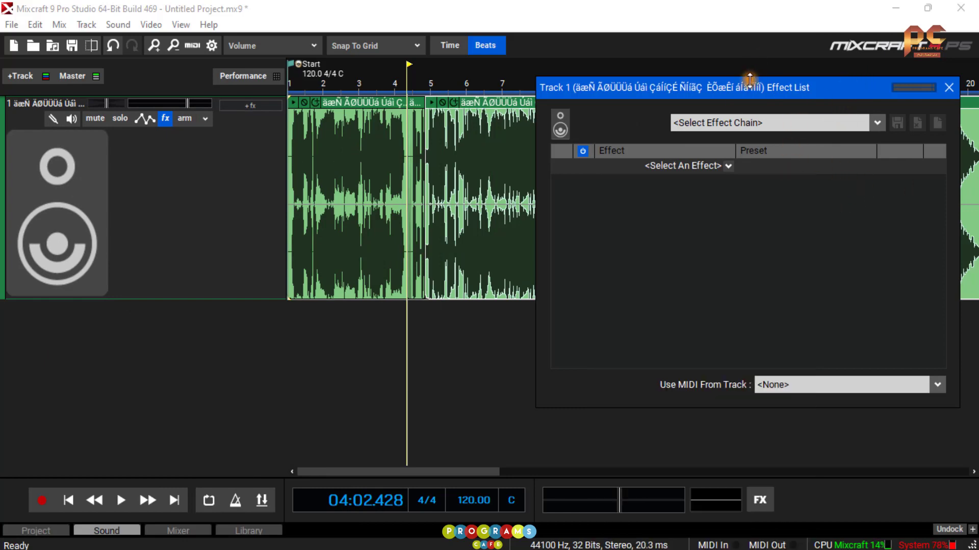
left_click_drag(749, 80, 526, 90)
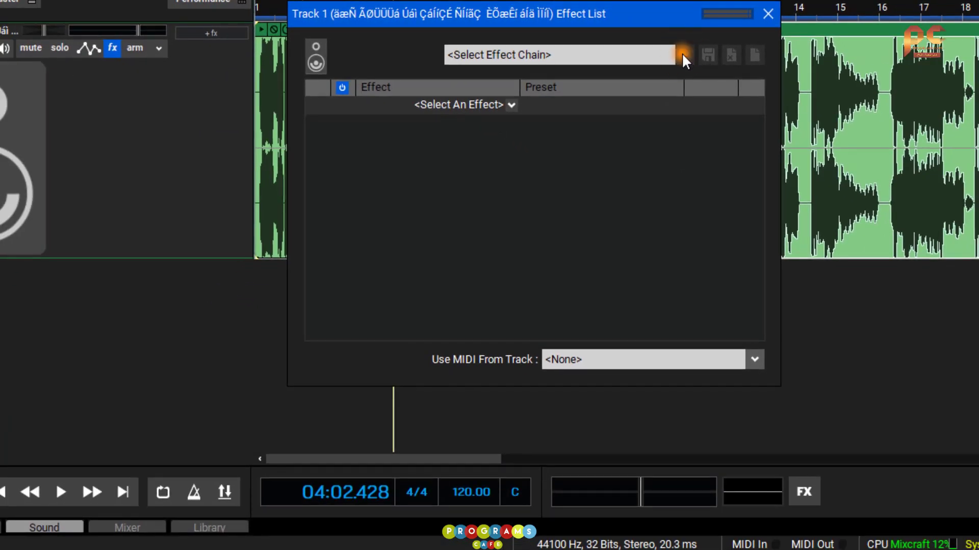
Load the Vocal - Wide effect chain on track 1
left_click(683, 54)
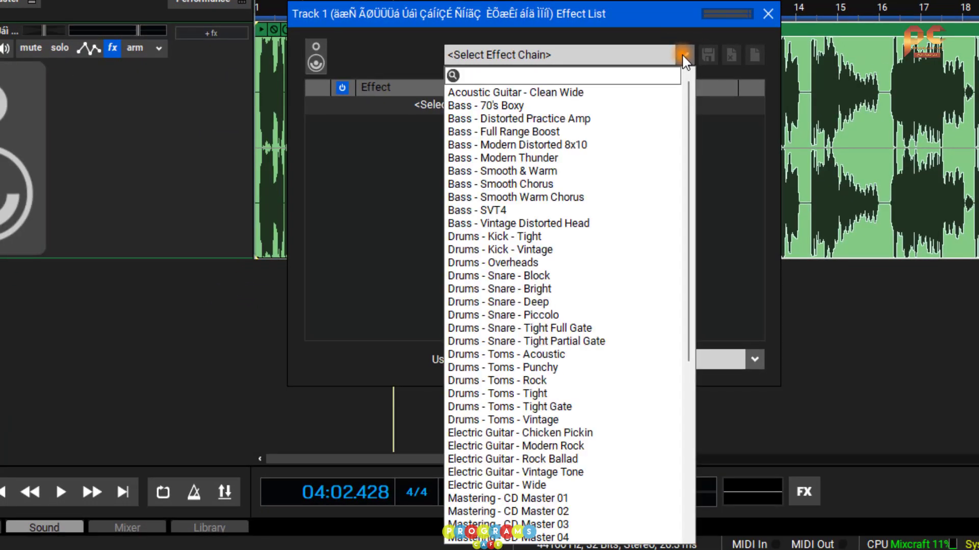
scroll(592, 315, "down", 3)
scroll(593, 313, "down", 4)
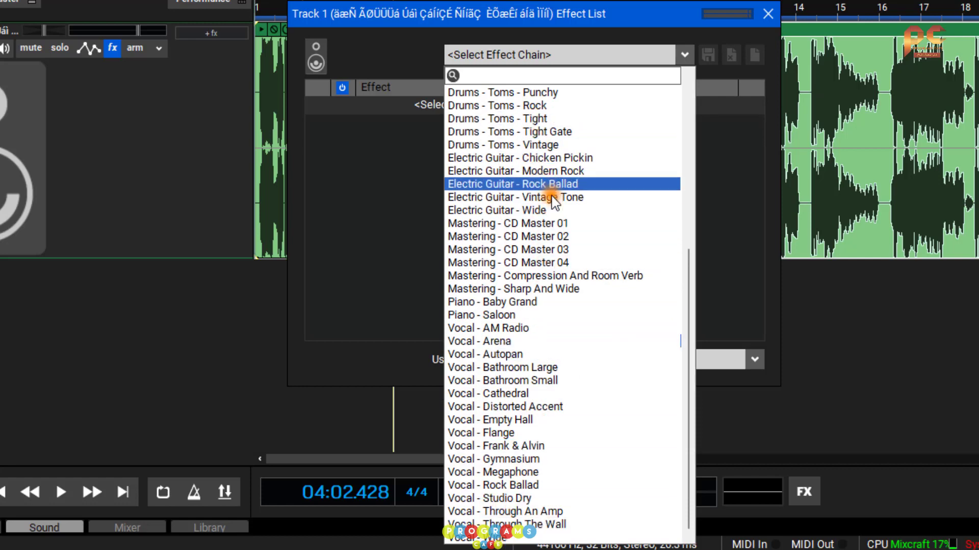
left_click(505, 543)
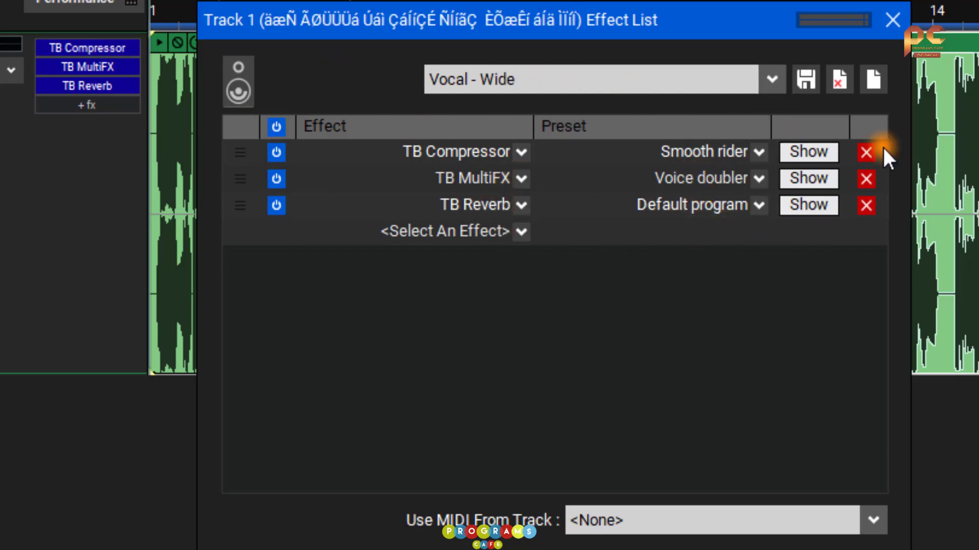
Remove TB Reverb, TB MultiFX and TB Compressor from the track's effect list, viewing the TB Compressor settings along the way
left_click(866, 207)
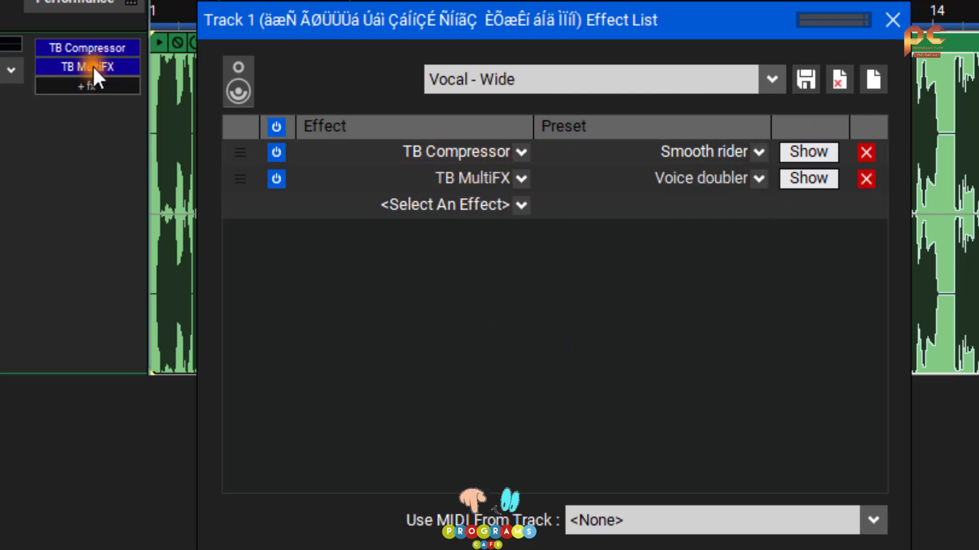
double_click(81, 49)
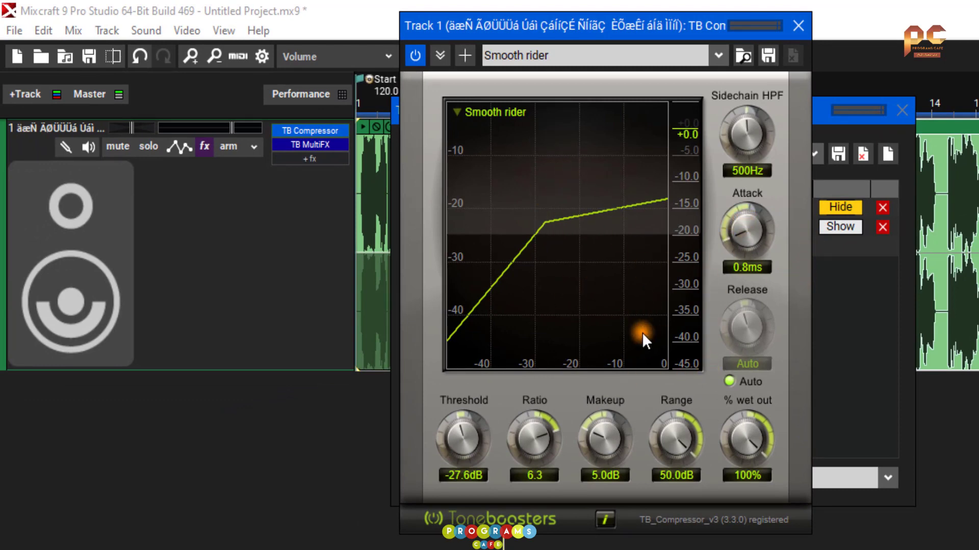
left_click(798, 25)
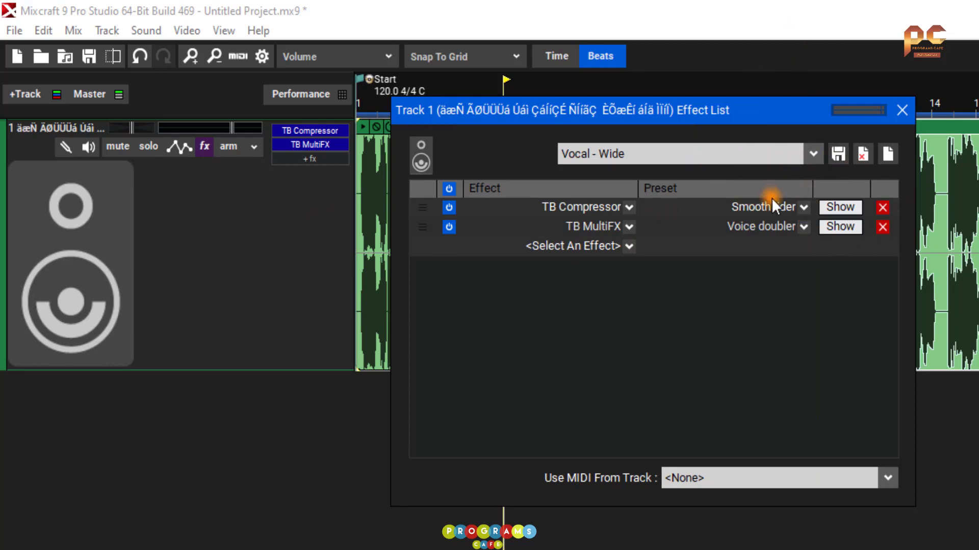
left_click(882, 229)
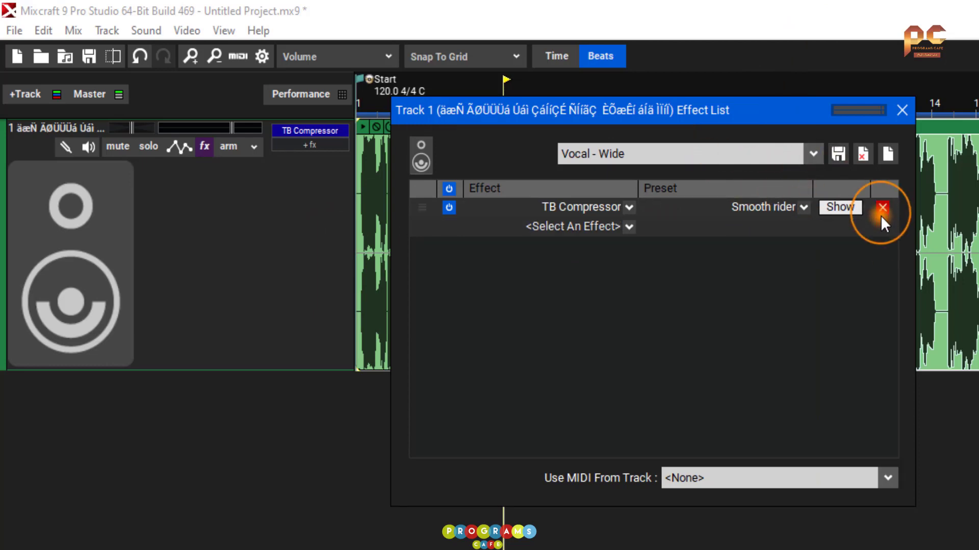
left_click(882, 209)
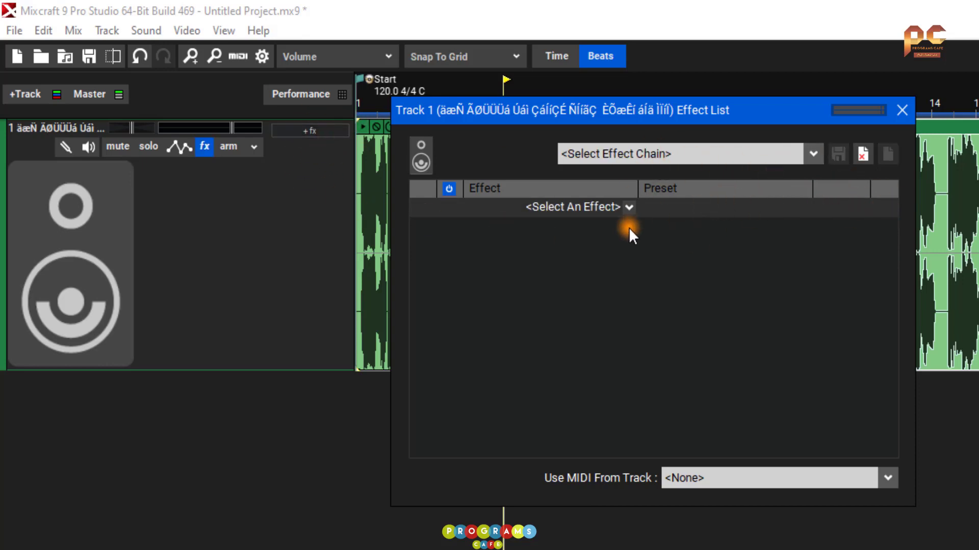
Load the Vocal - Wide effect chain on the emptied effect list and close the list
left_click(681, 153)
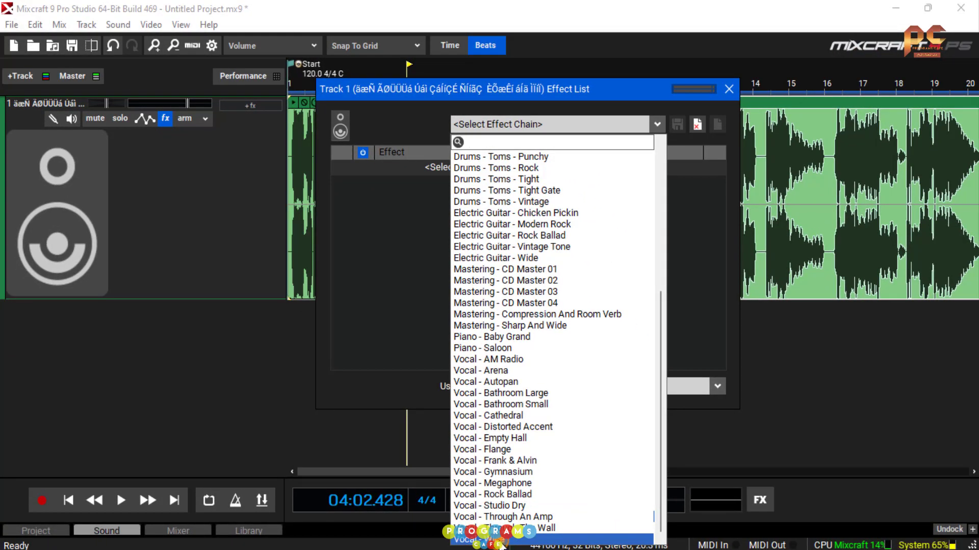
left_click(501, 541)
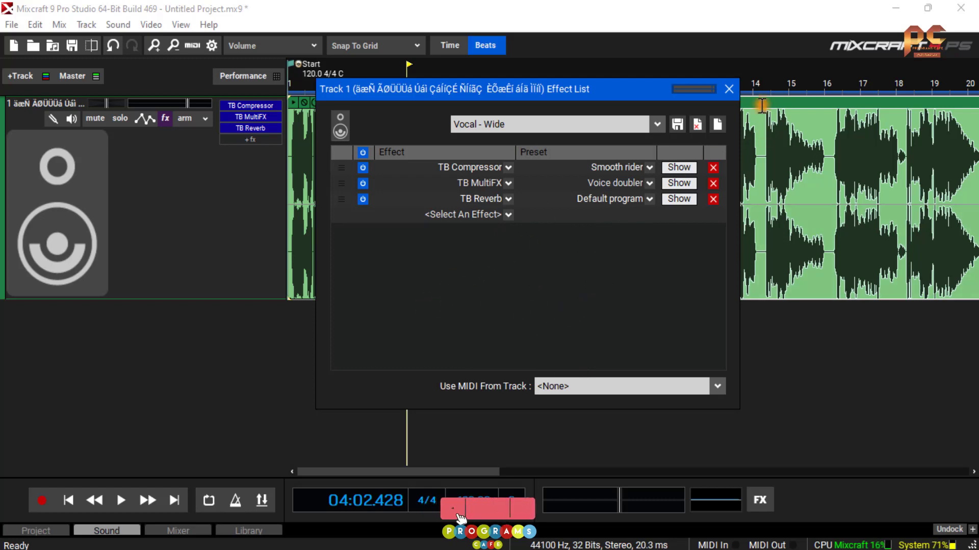
left_click(728, 88)
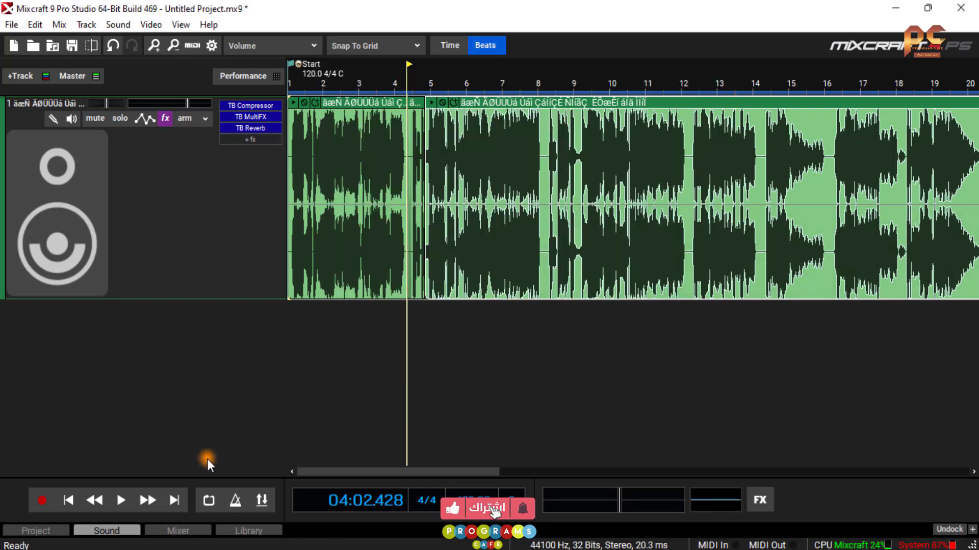
Play the track with its effects from the project start and stop around bar 4
left_click(85, 500)
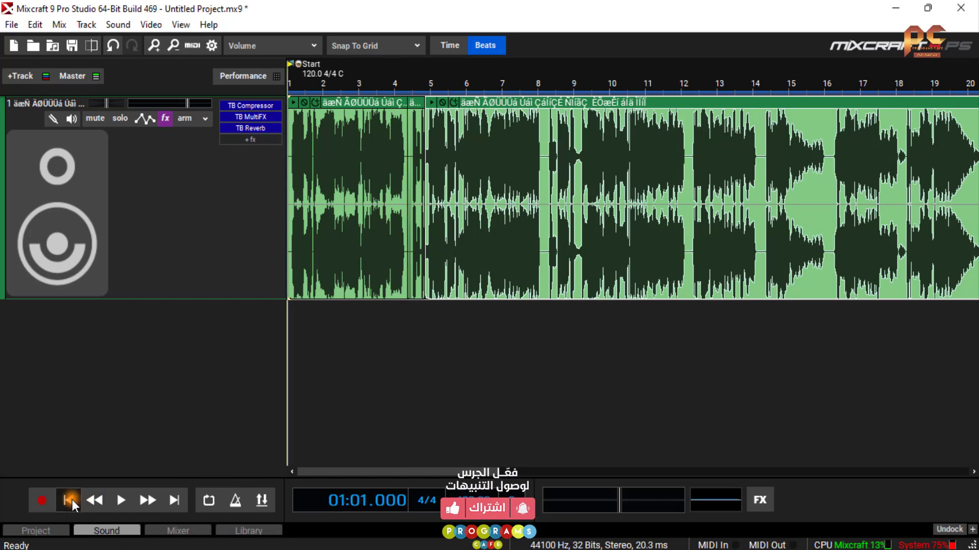
left_click(119, 501)
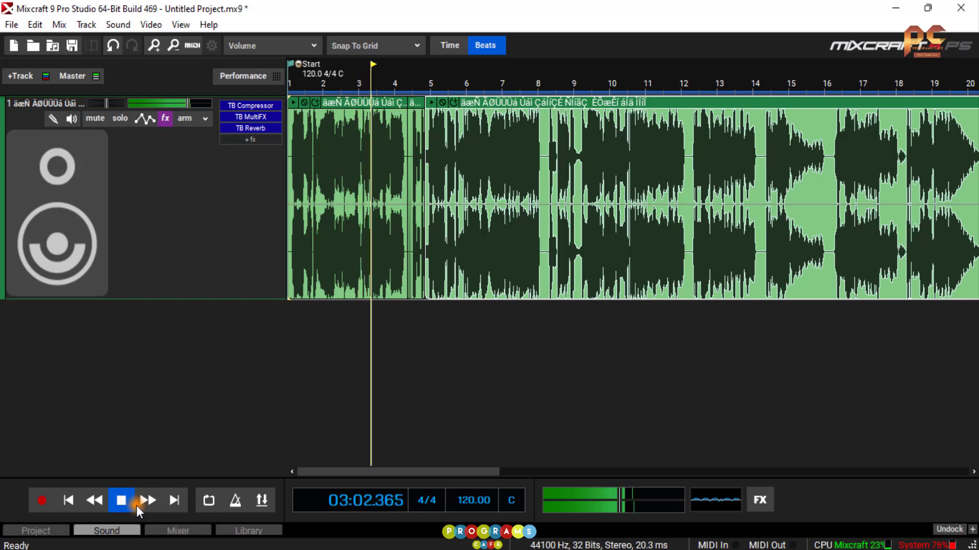
left_click(122, 501)
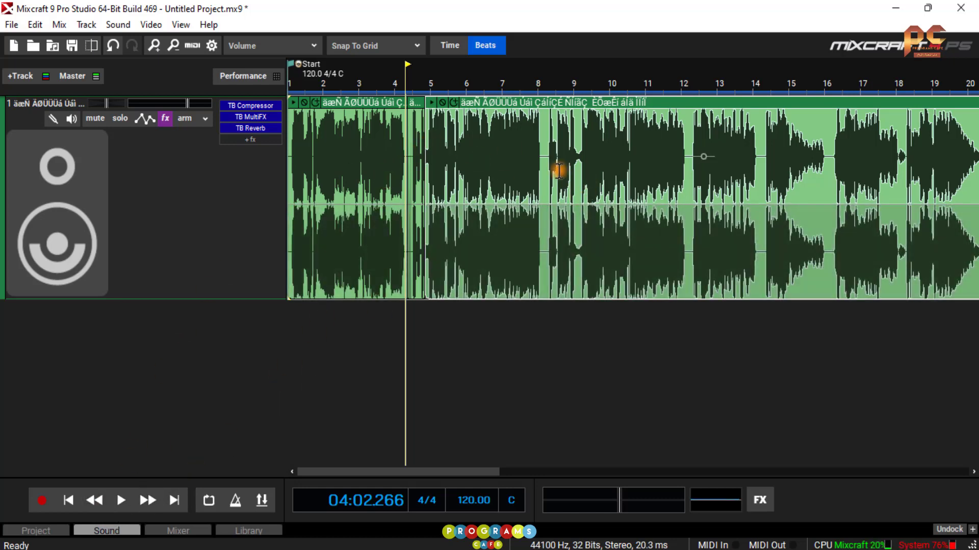
Resume playback while viewing the TB Compressor settings, the available effects and the TB MultiFX settings
left_click(122, 500)
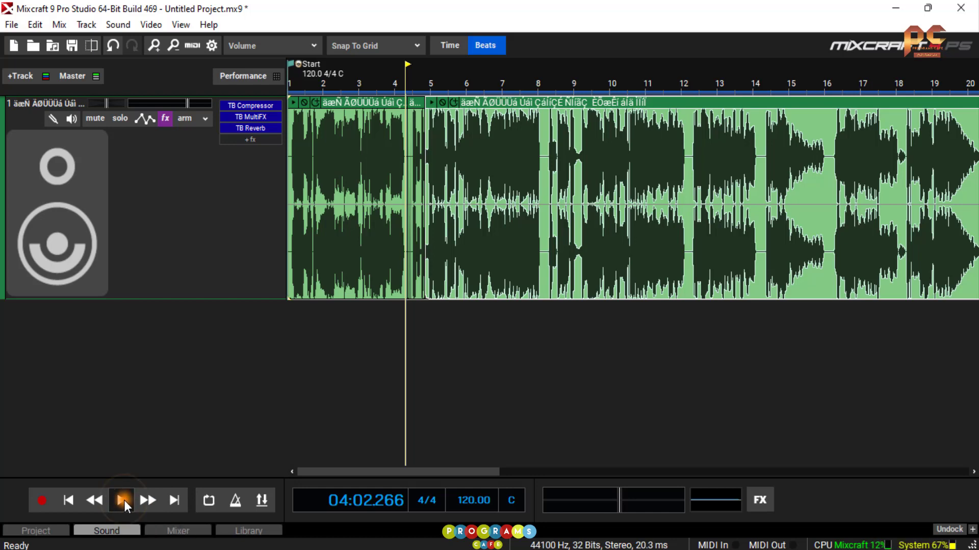
left_click(267, 105)
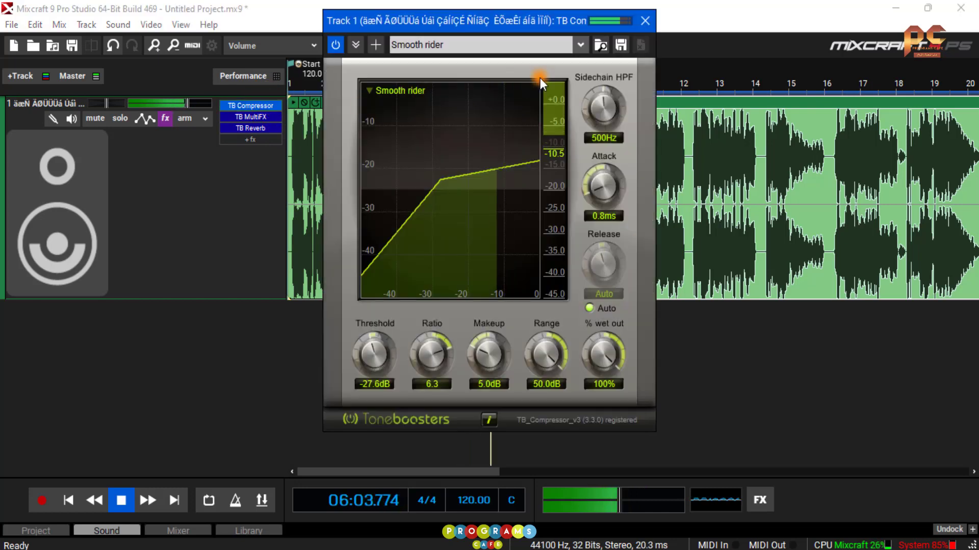
left_click(648, 21)
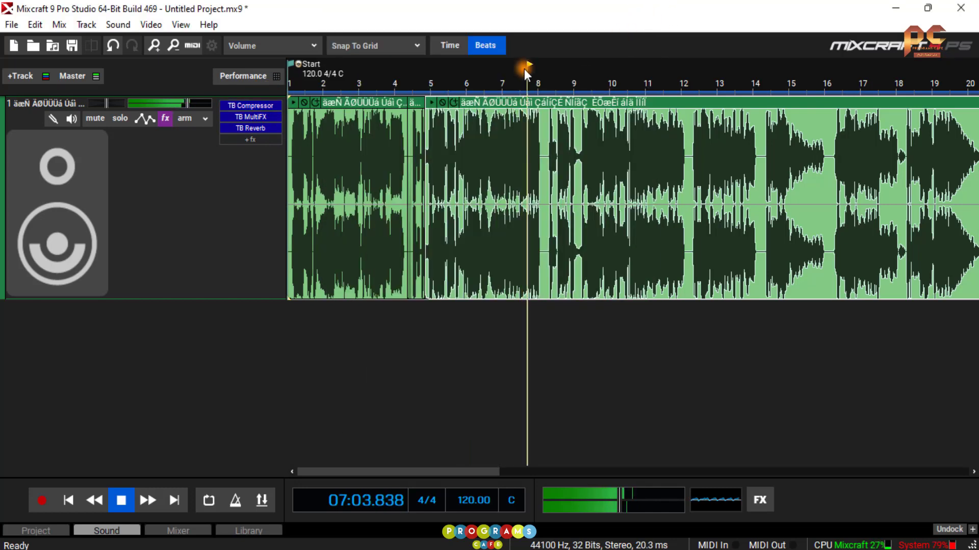
left_click(240, 140)
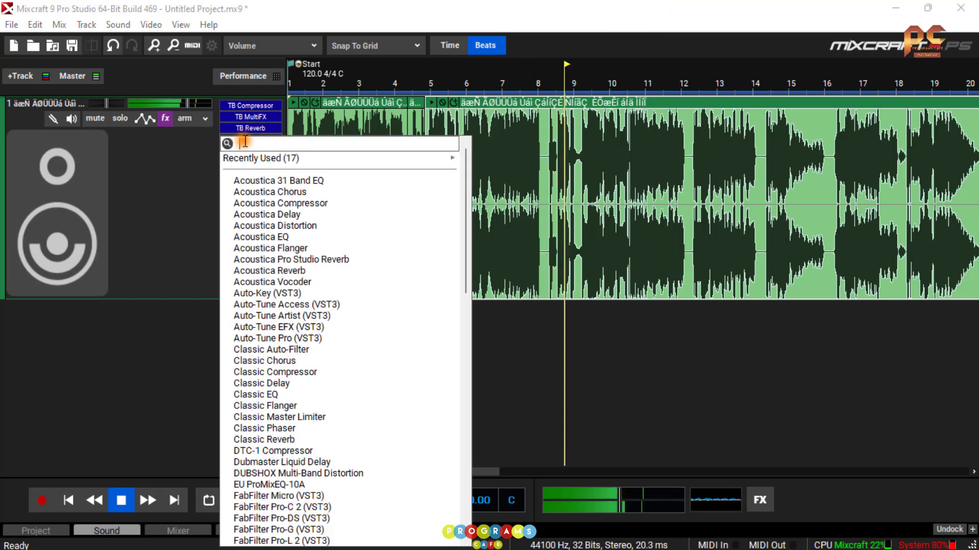
left_click(185, 148)
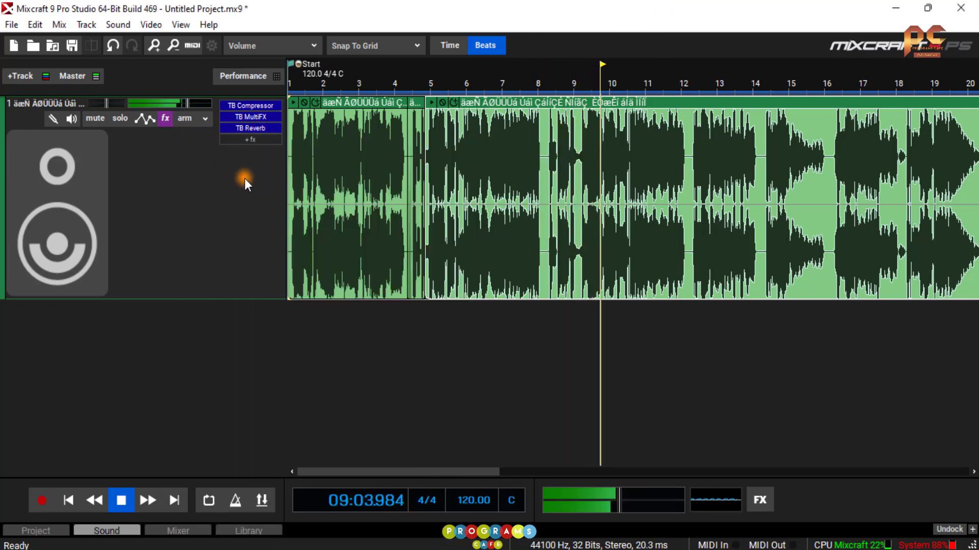
double_click(255, 116)
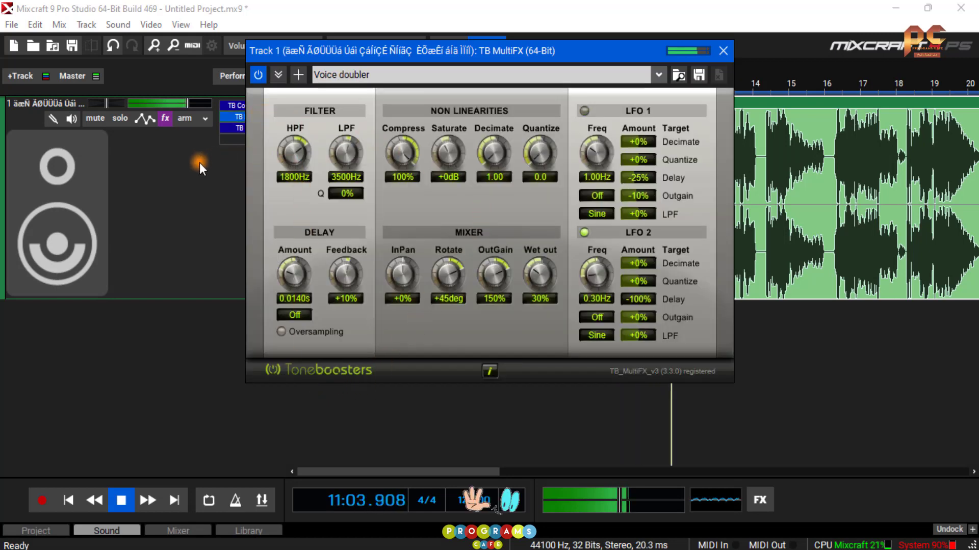
Remove TB Compressor and TB MultiFX from the track's effect list, keeping TB Reverb, and stop playback
left_click(166, 119)
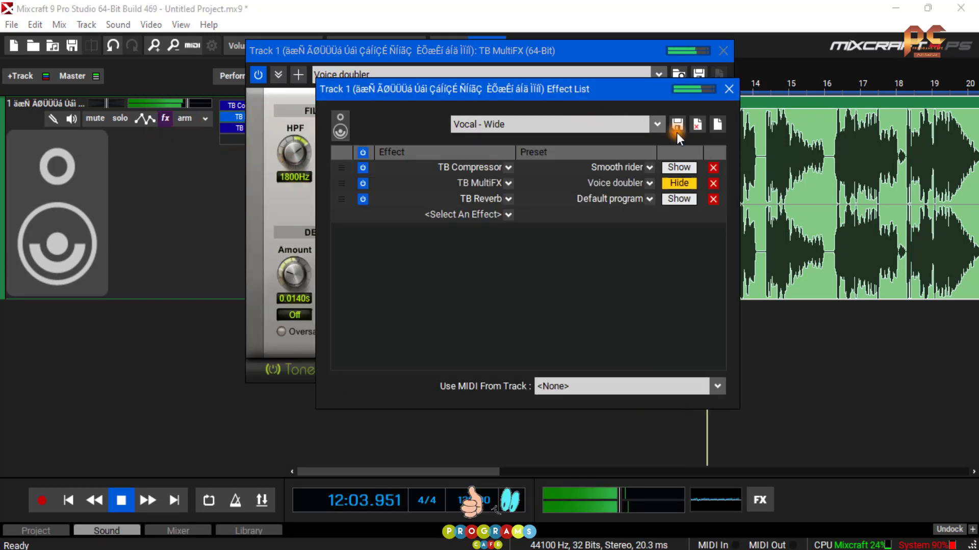
left_click(713, 167)
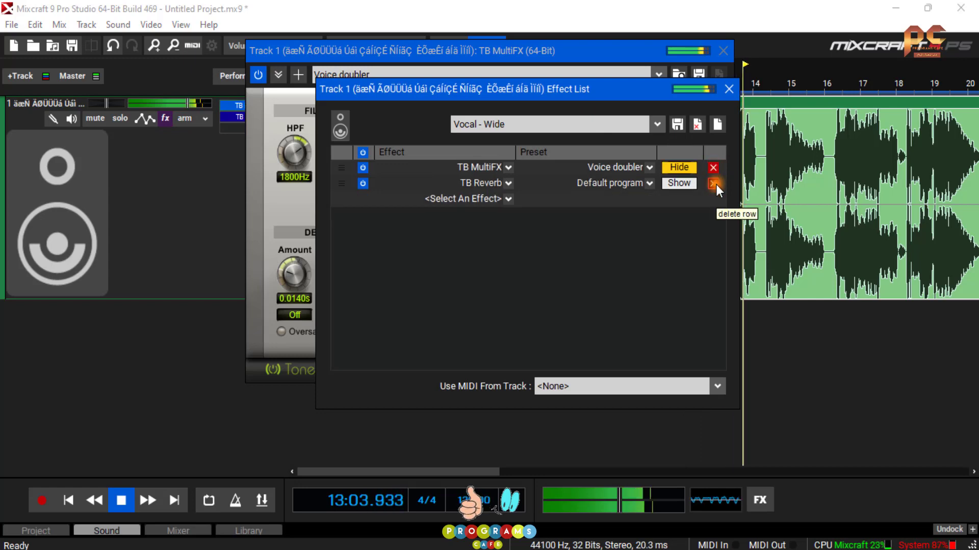
left_click(724, 50)
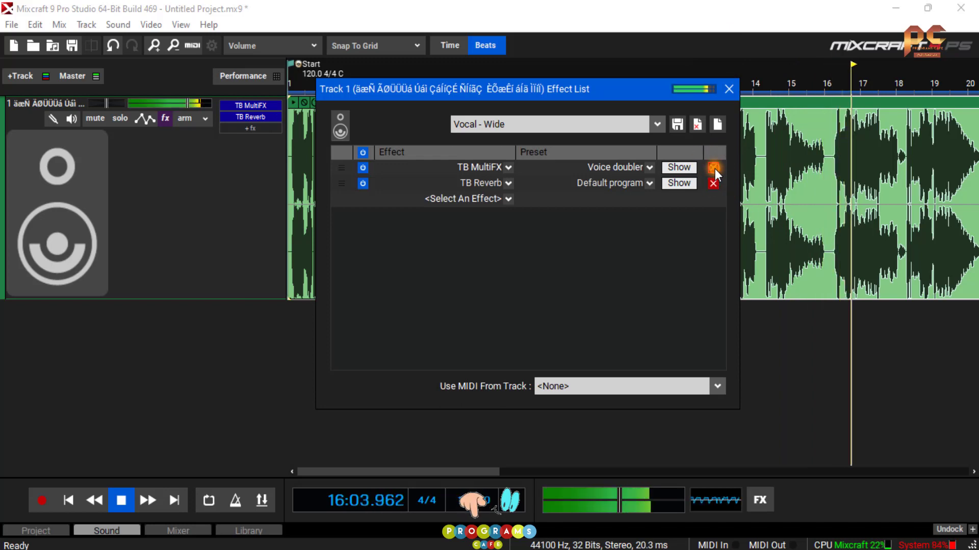
left_click(713, 184)
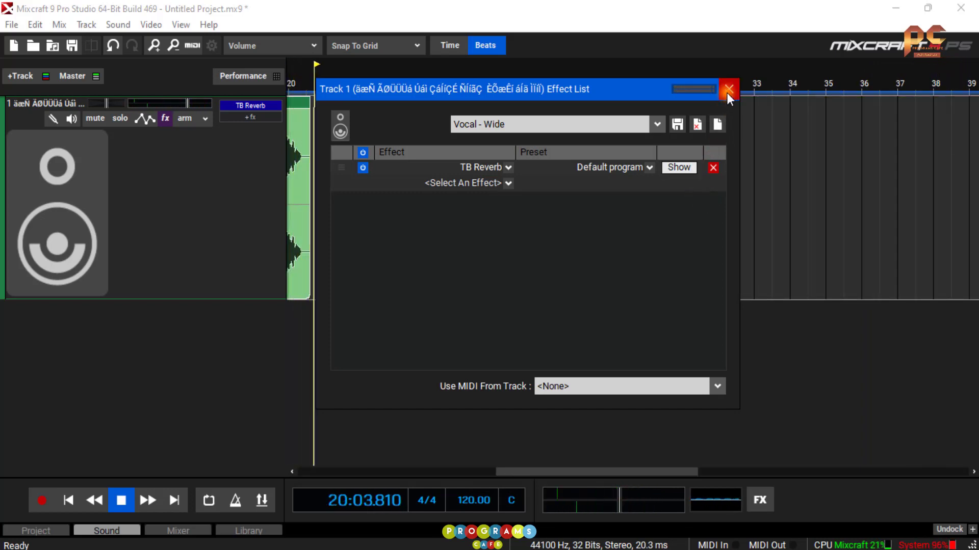
key("space")
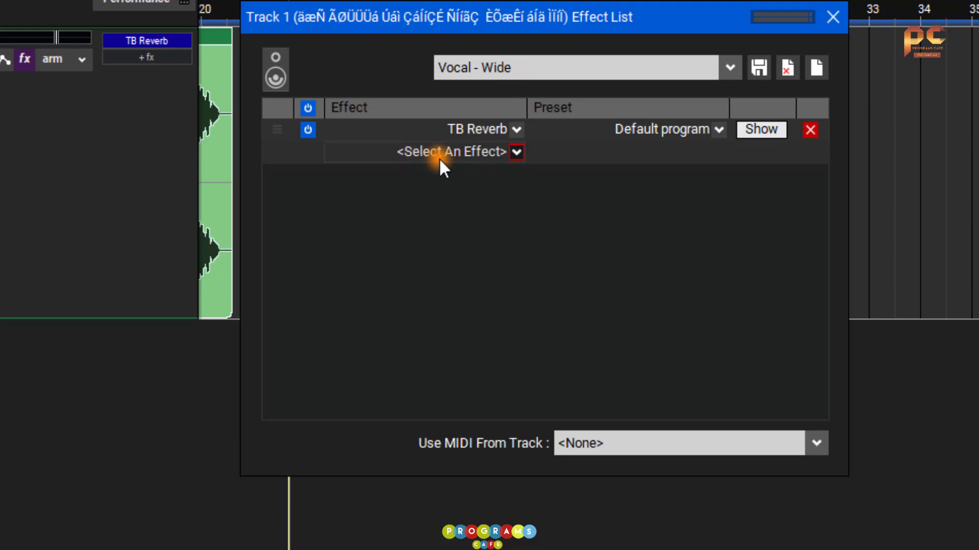
Add the Acoustica Delay effect to the track after TB Reverb
left_click(518, 153)
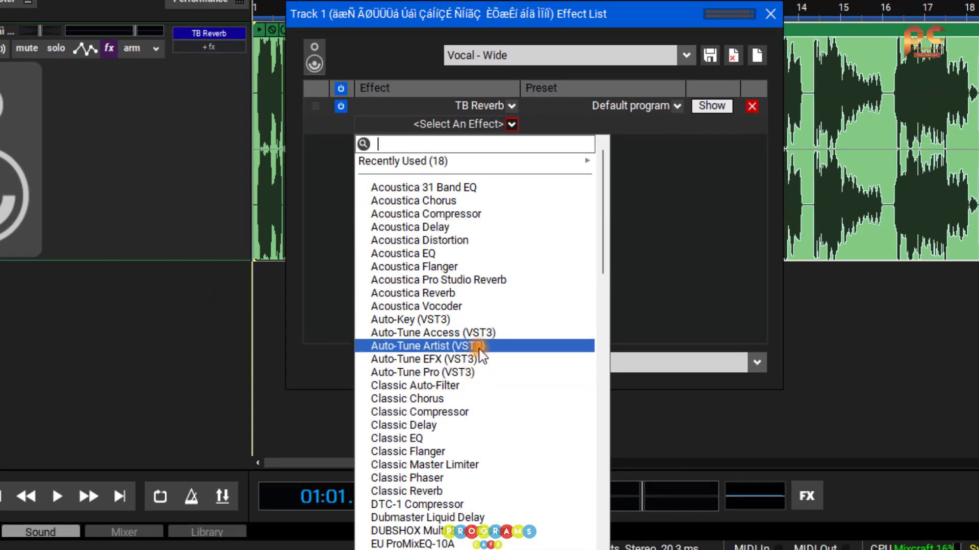
left_click(431, 228)
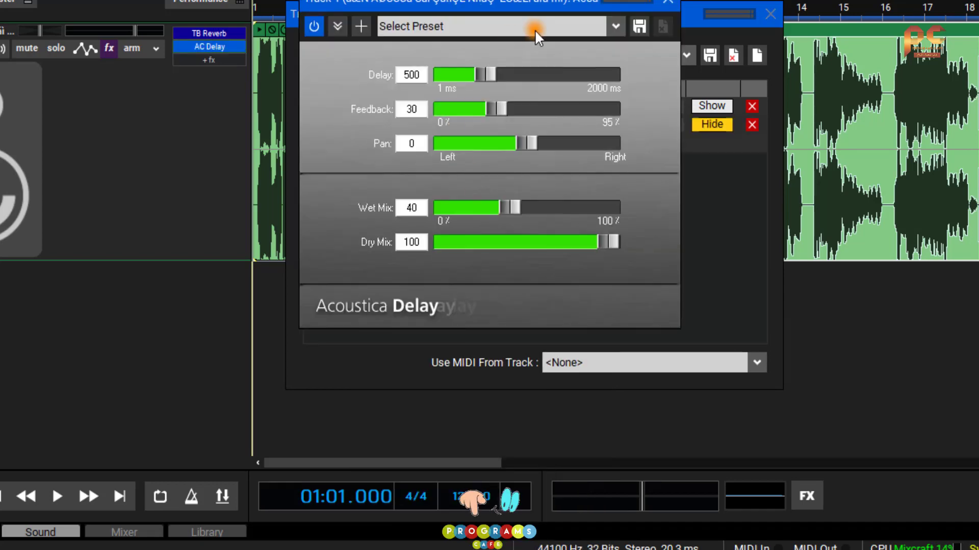
Close the Acoustica Delay settings and play the track with reverb and delay from the project start, stopping around bar 4
left_click_drag(528, 5, 324, 67)
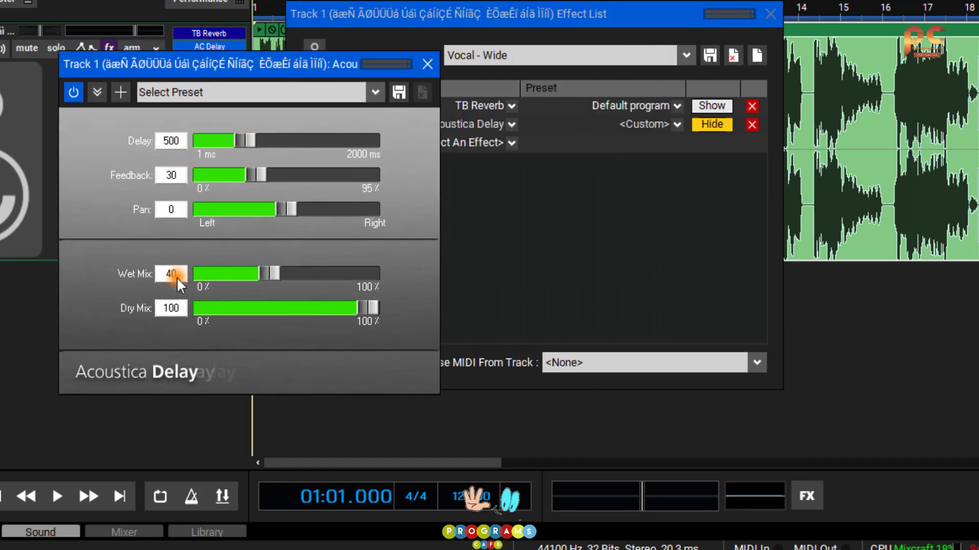
left_click(427, 66)
left_click_drag(497, 14, 665, 13)
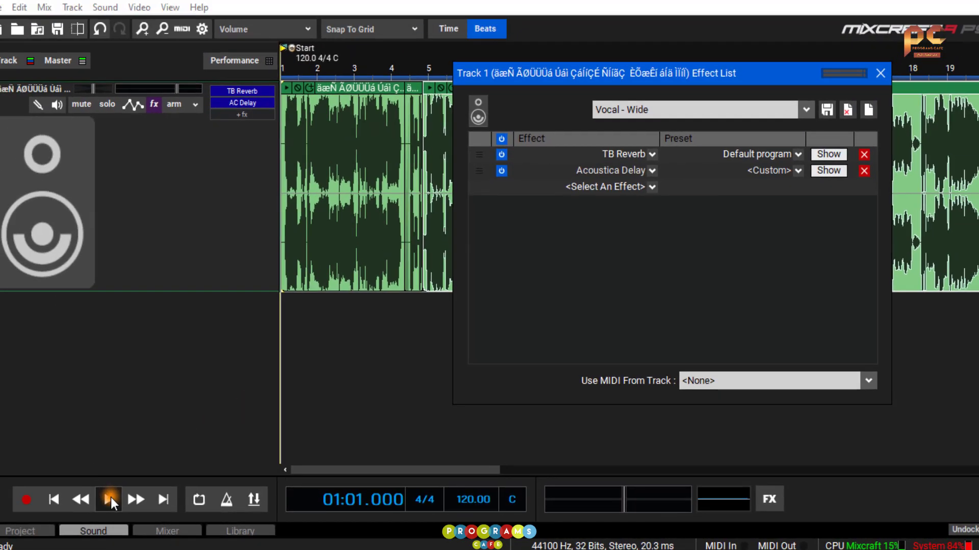
left_click(71, 500)
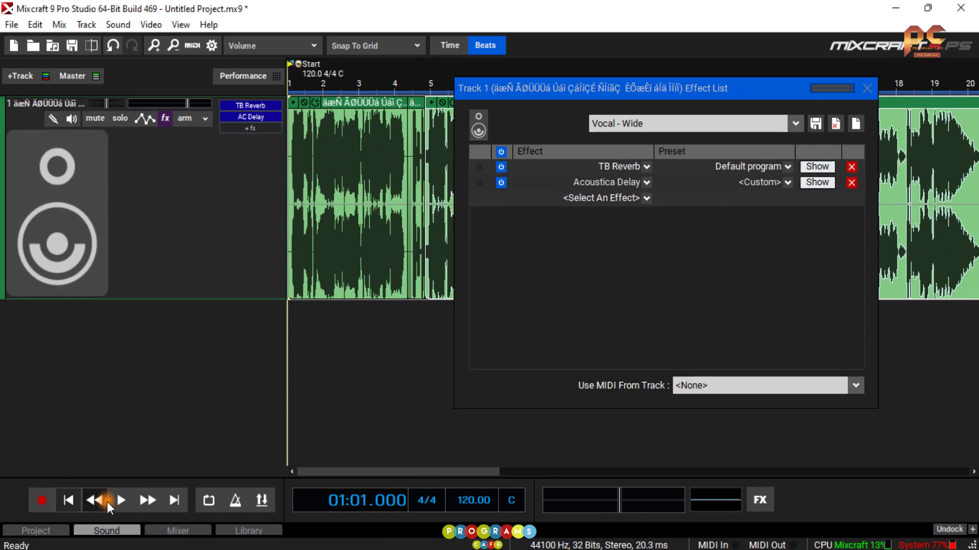
left_click(119, 502)
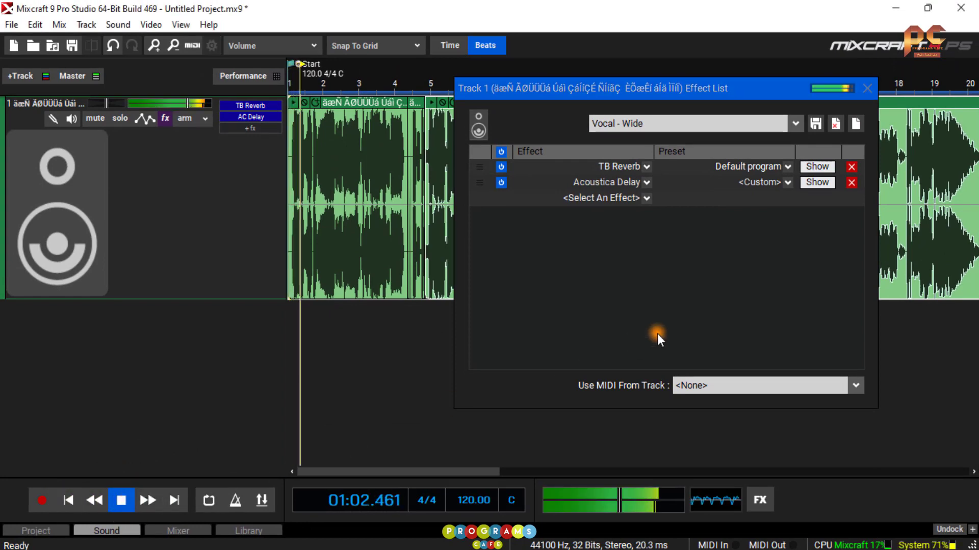
left_click(129, 506)
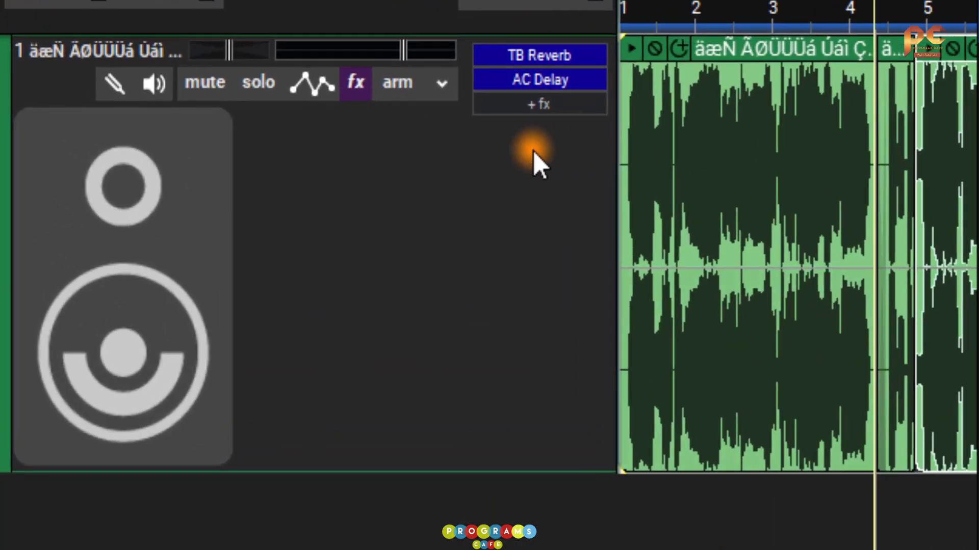
Examine the Acoustica Delay settings of the track, including delay, feedback, pan and wet/dry mix, and close them
double_click(539, 81)
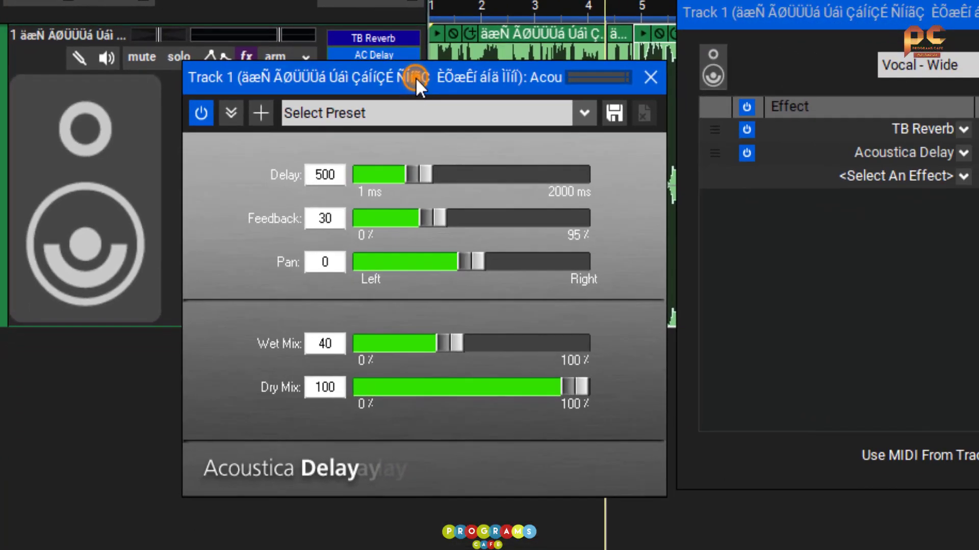
left_click_drag(506, 94, 419, 44)
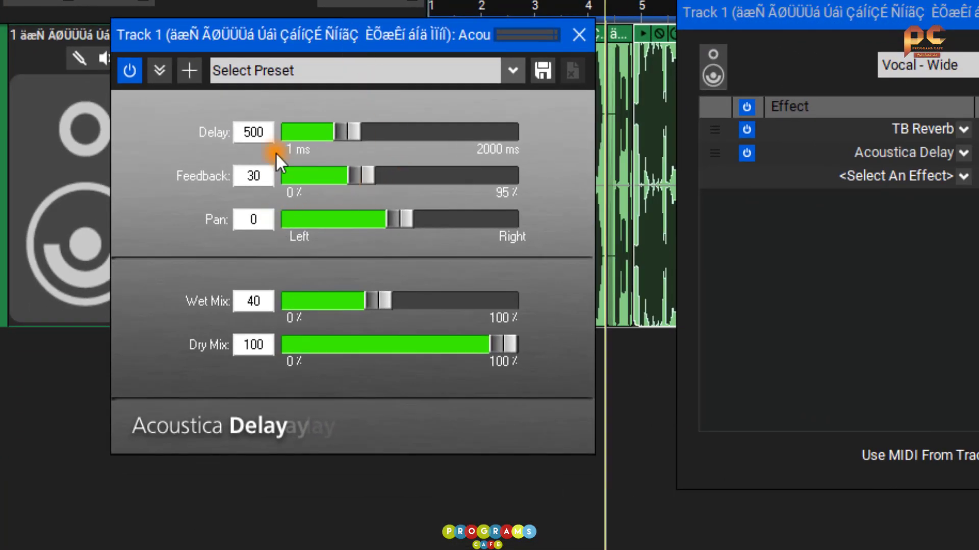
left_click(578, 34)
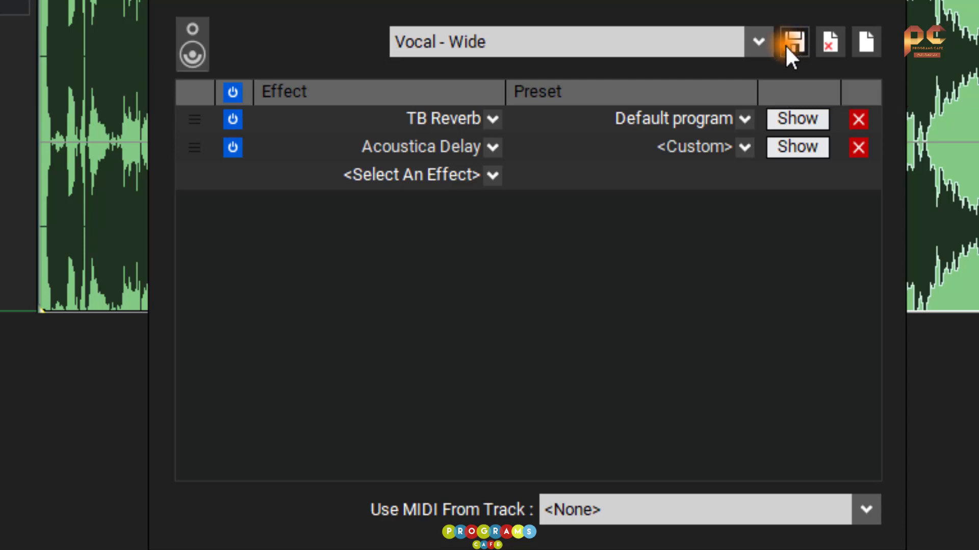
Save the track's current effects as a new effect chain preset named "فلاتر جديدة" and select it among the effect chains
left_click(784, 49)
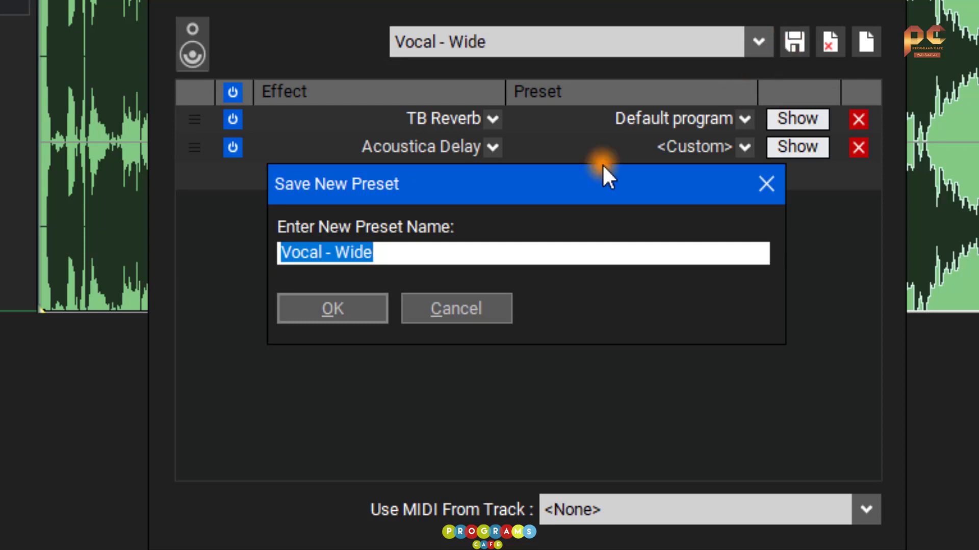
left_click_drag(407, 185, 411, 234)
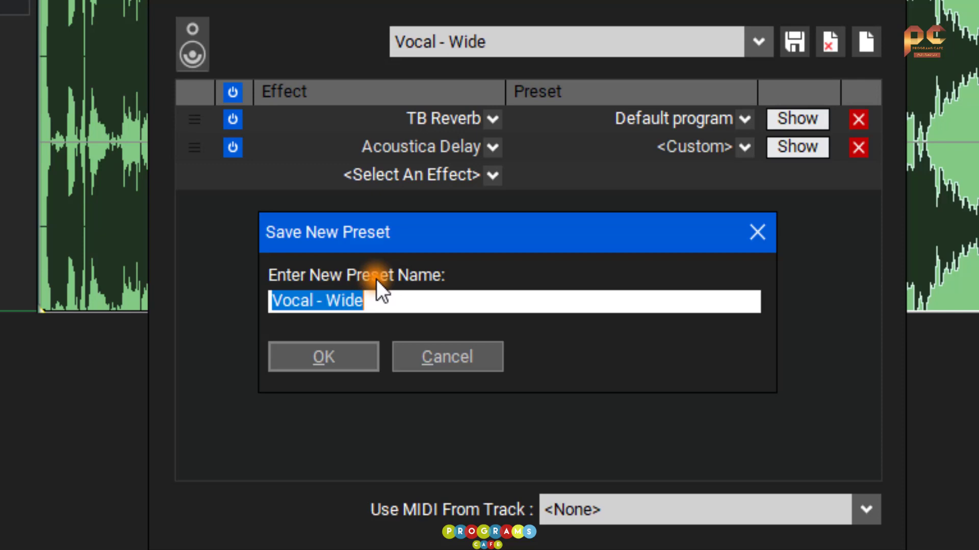
type("فلاتر جديدة")
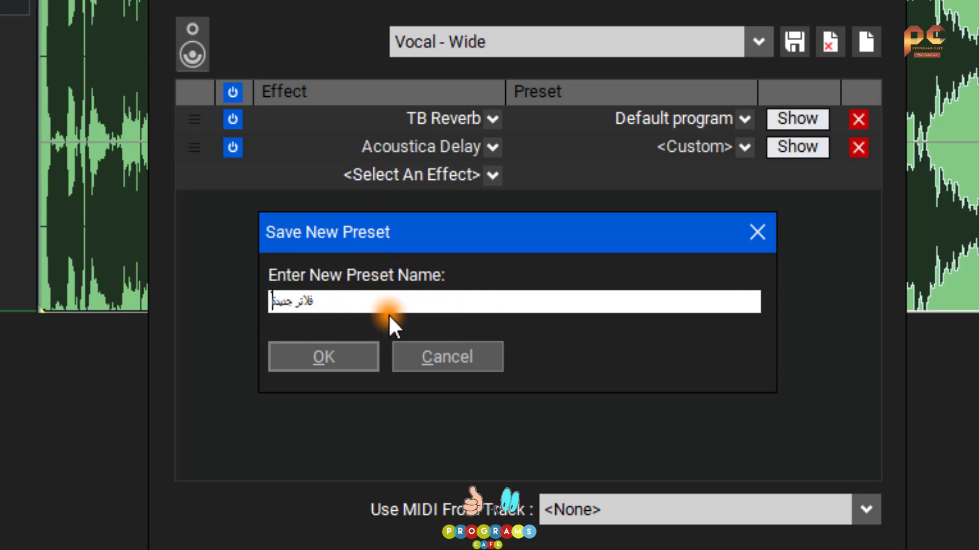
left_click(336, 359)
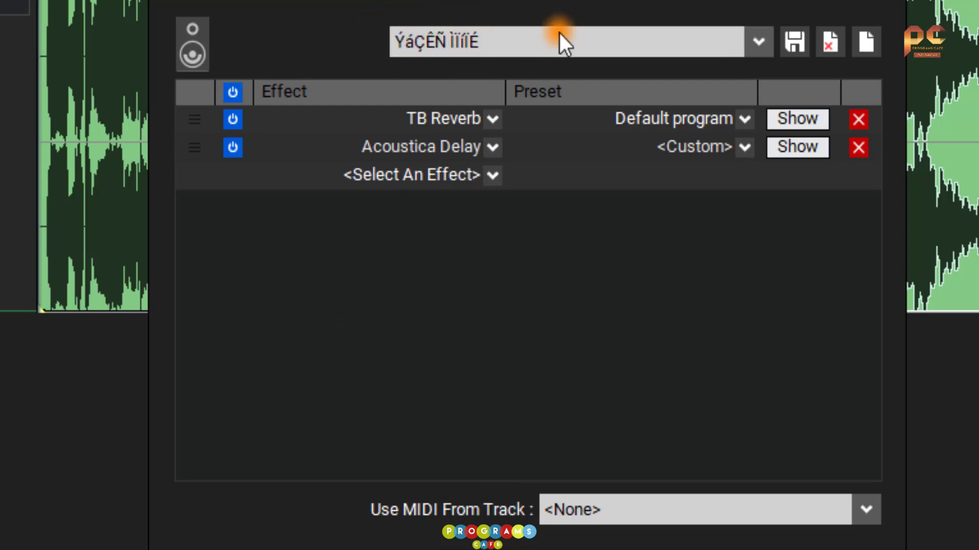
left_click(758, 42)
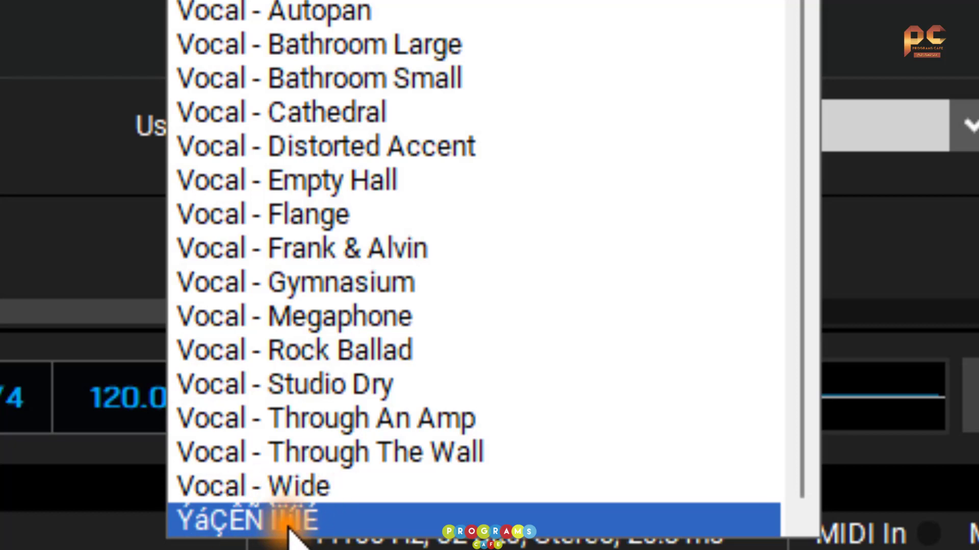
left_click(289, 528)
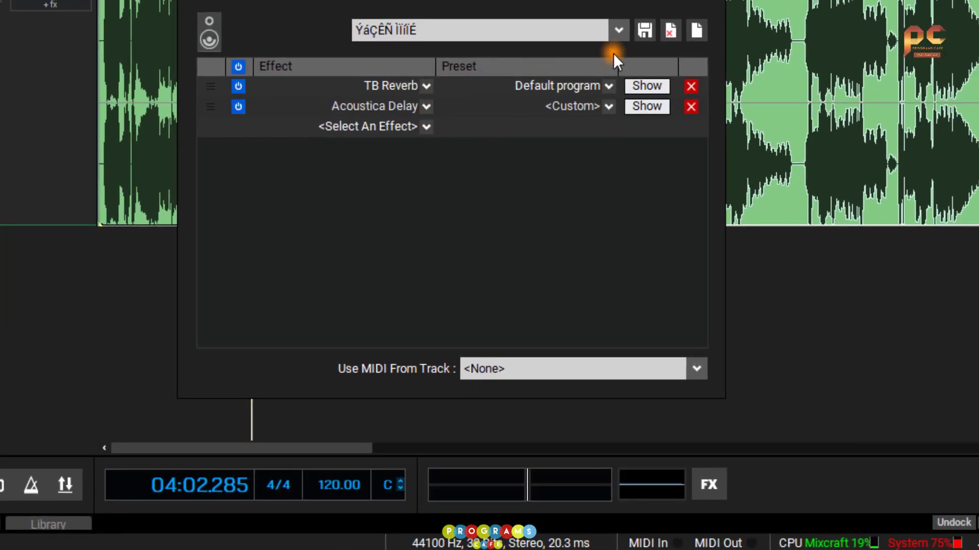
Remove Acoustica Delay and TB Reverb from the track and close its effect list
left_click(691, 106)
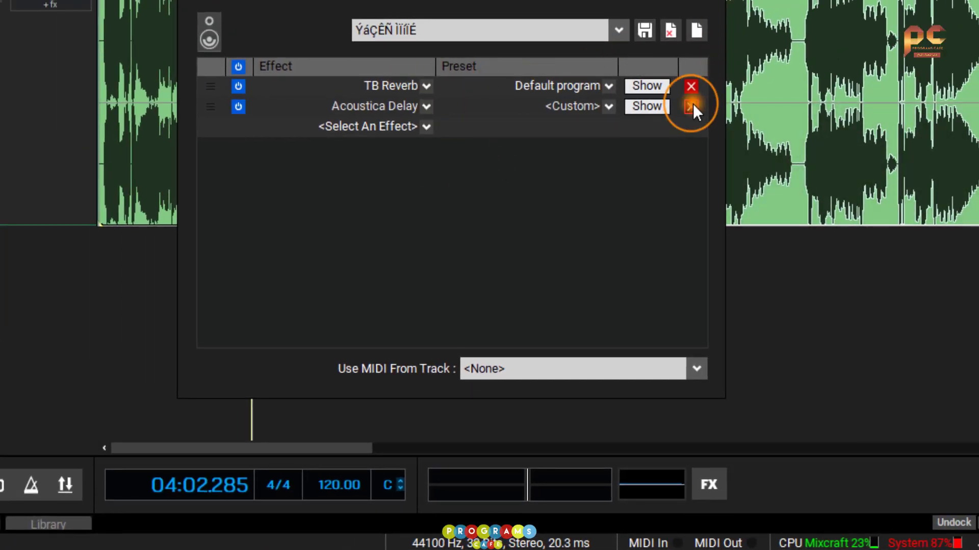
left_click(691, 85)
left_click(714, 0)
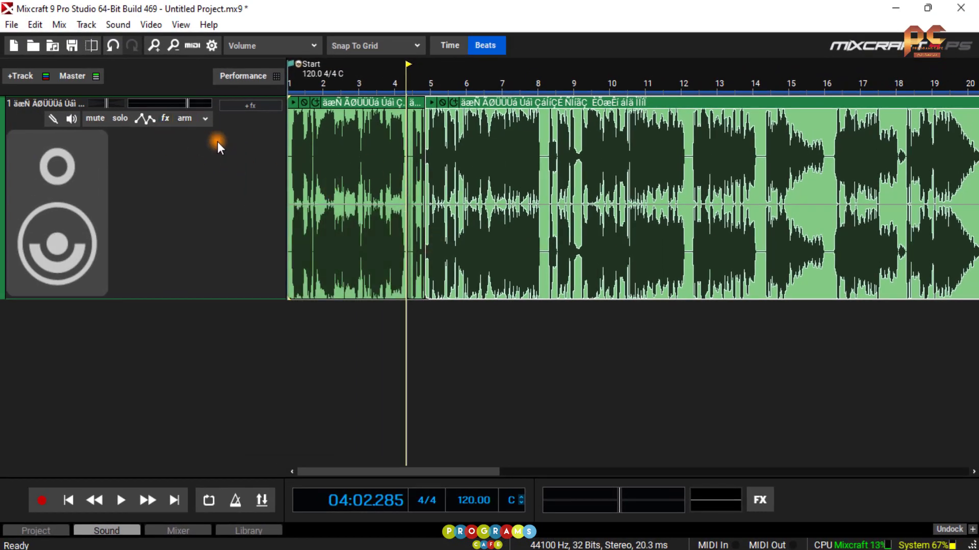
Reopen the track's effect list and load the saved custom effect chain "فلاتر جديدة"
left_click(165, 118)
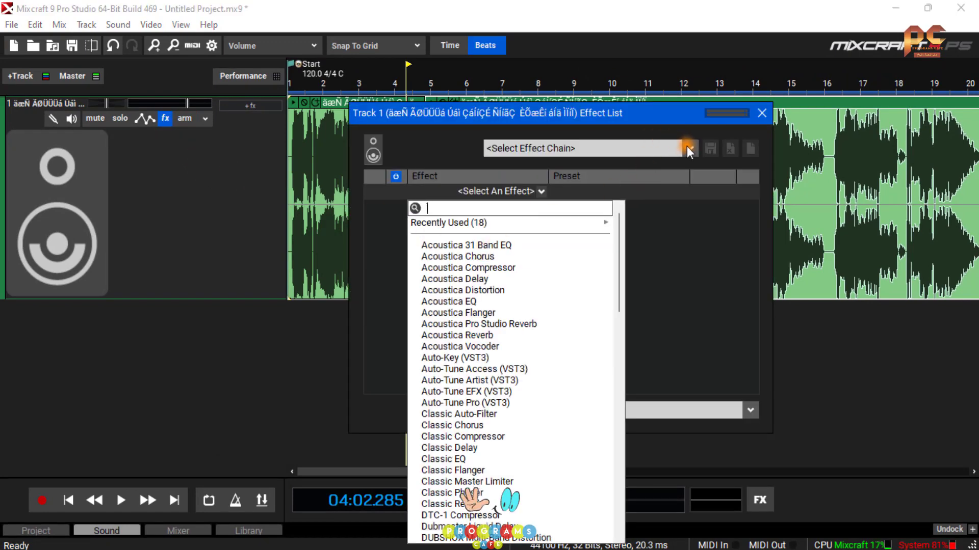
left_click(693, 148)
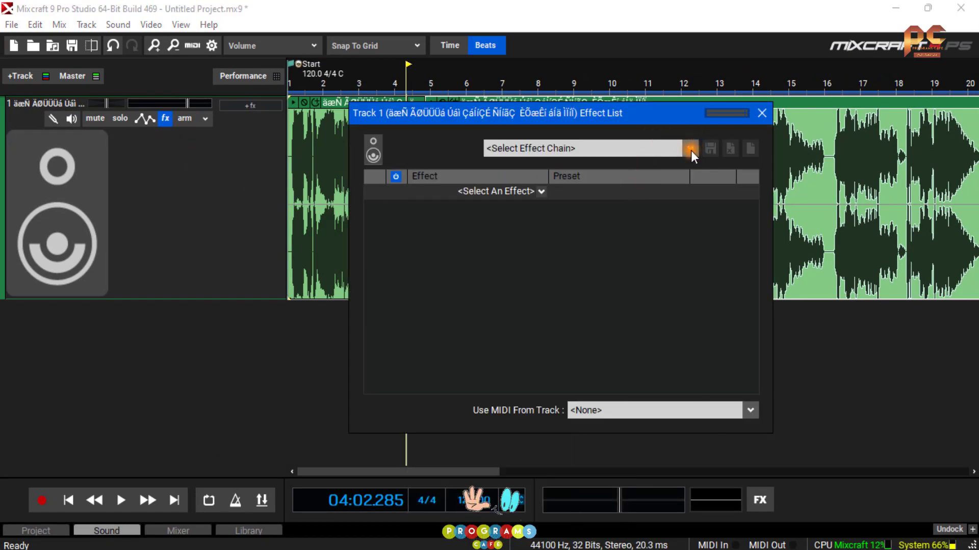
left_click(691, 150)
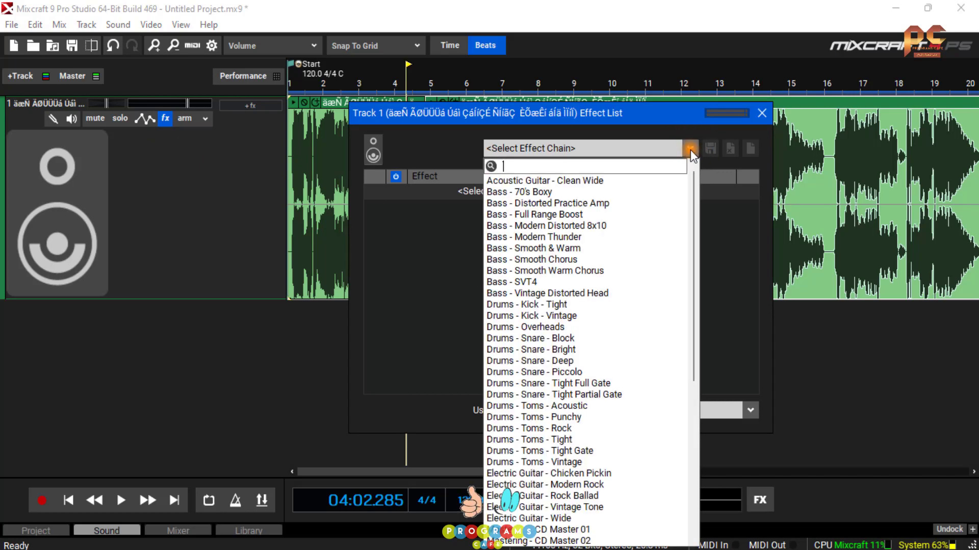
left_click_drag(696, 325, 696, 513)
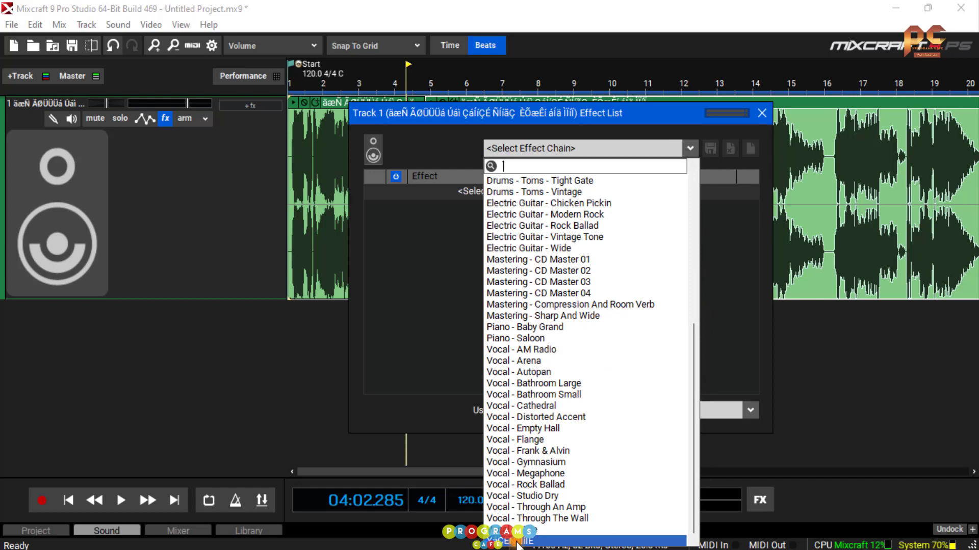
left_click(518, 541)
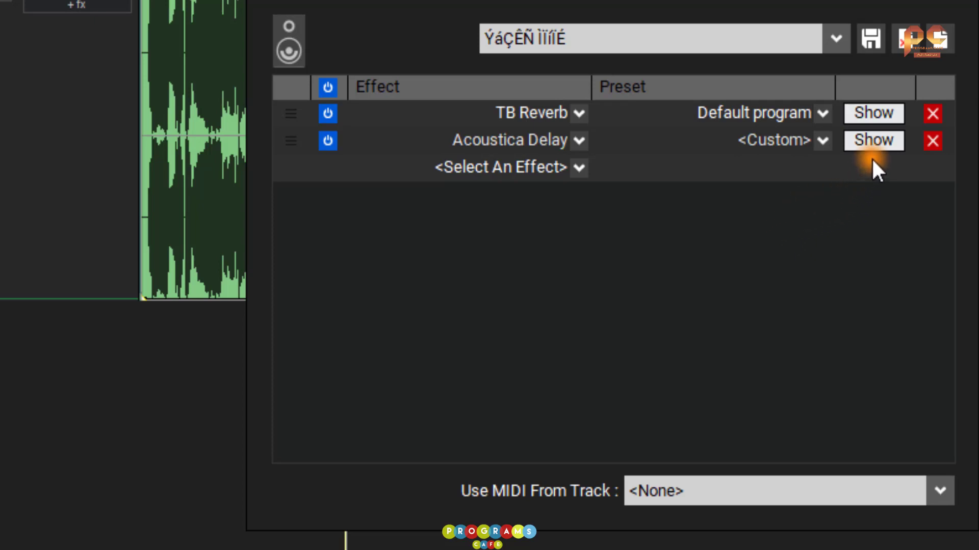
Delete the custom effect chain preset "فلاتر جديدة" and check the available effect chains for it
left_click(907, 51)
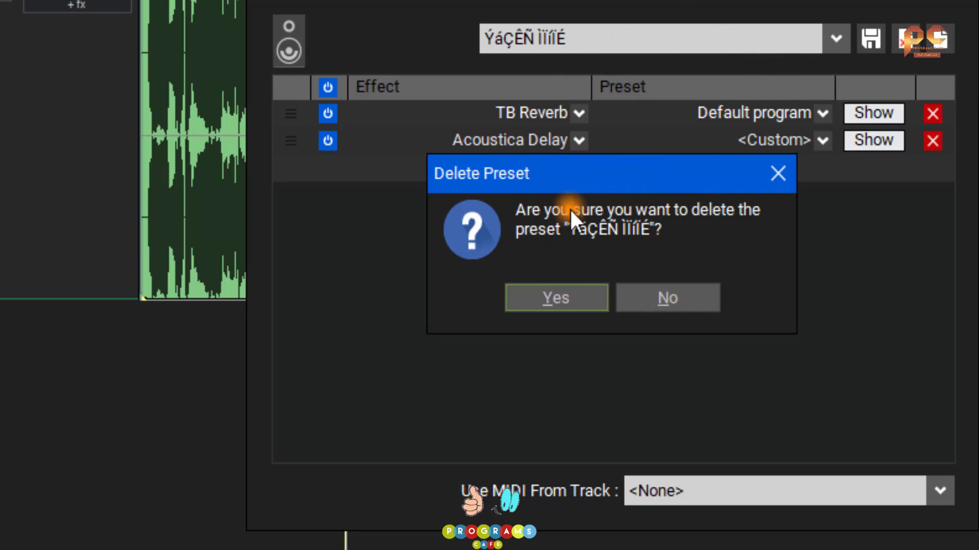
left_click(539, 301)
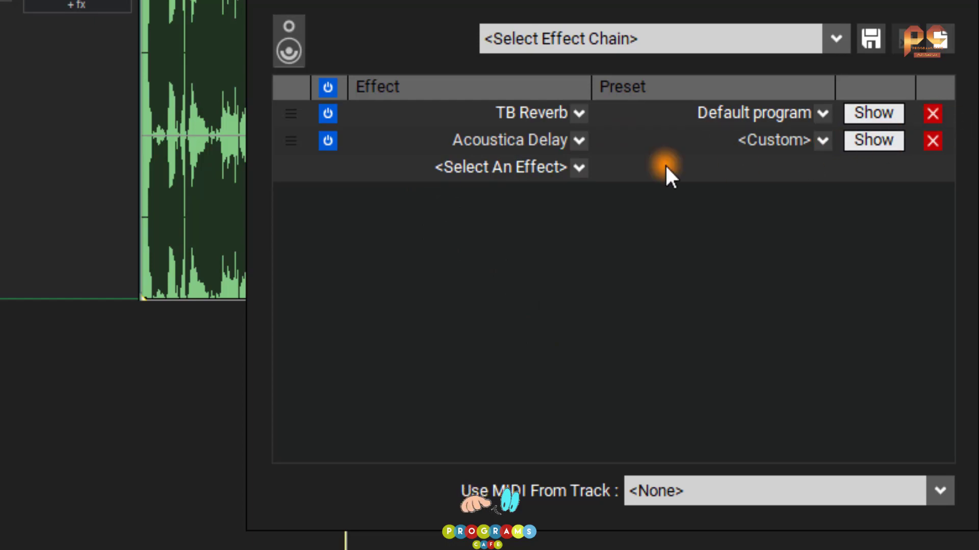
left_click(836, 41)
scroll(757, 415, "down", 10)
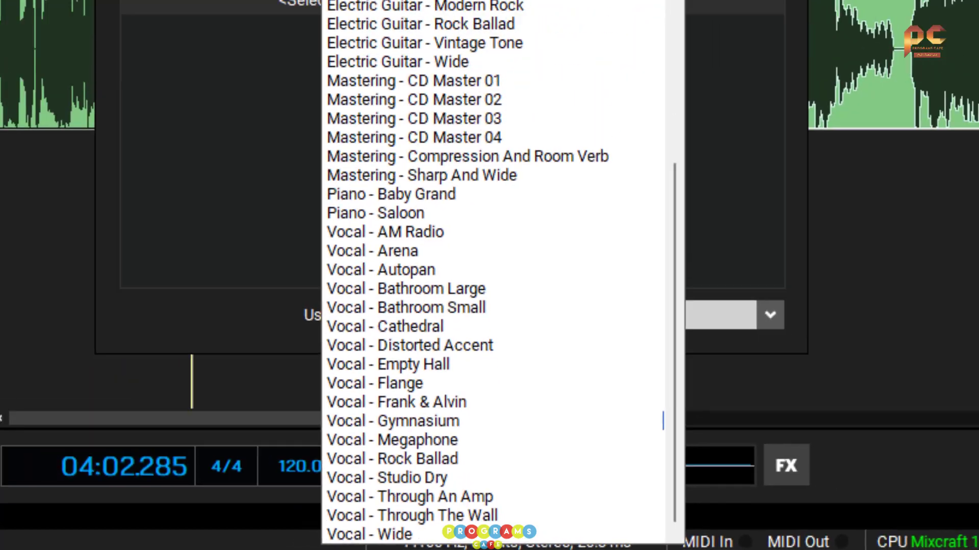
left_click(620, 34)
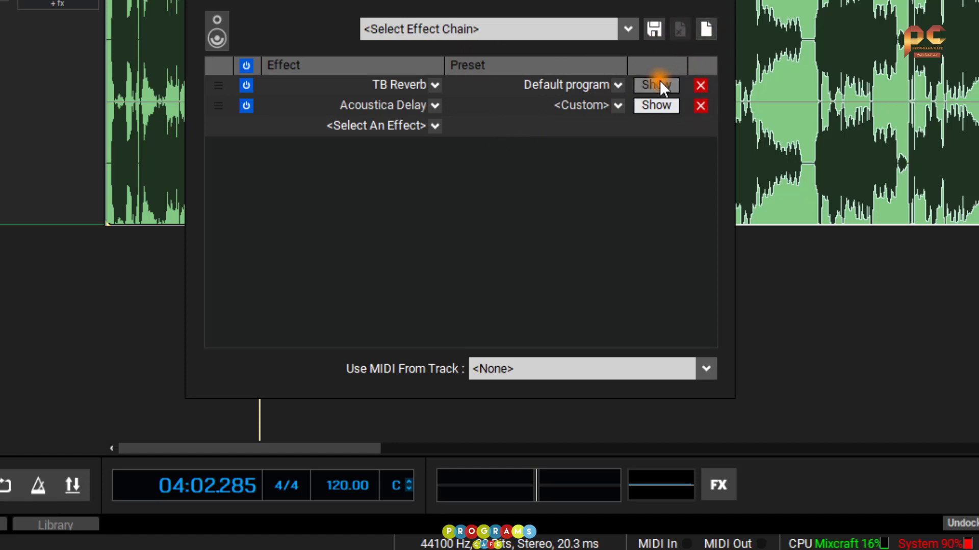
Clear the remaining Acoustica Delay and TB Reverb effects from the track and close the effect list
left_click(699, 105)
left_click(701, 85)
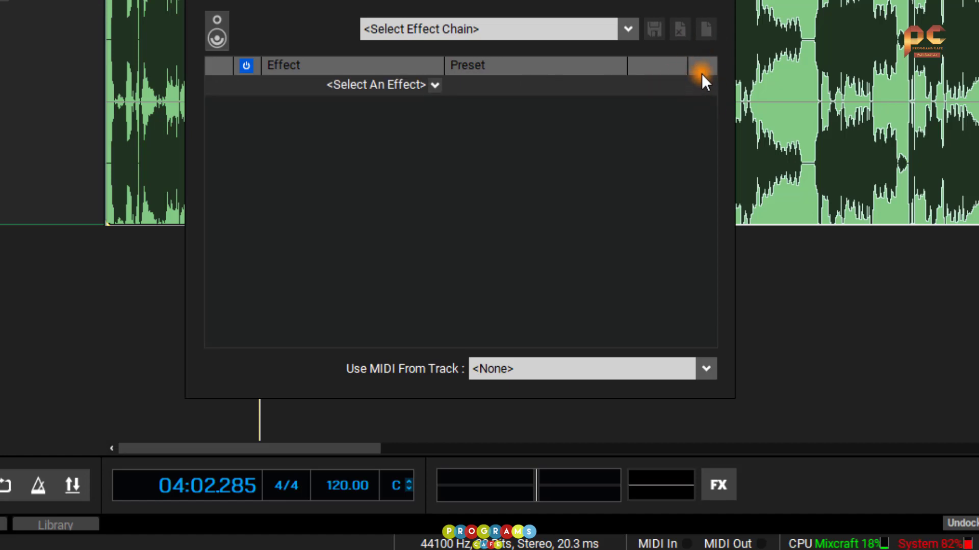
left_click(725, 1)
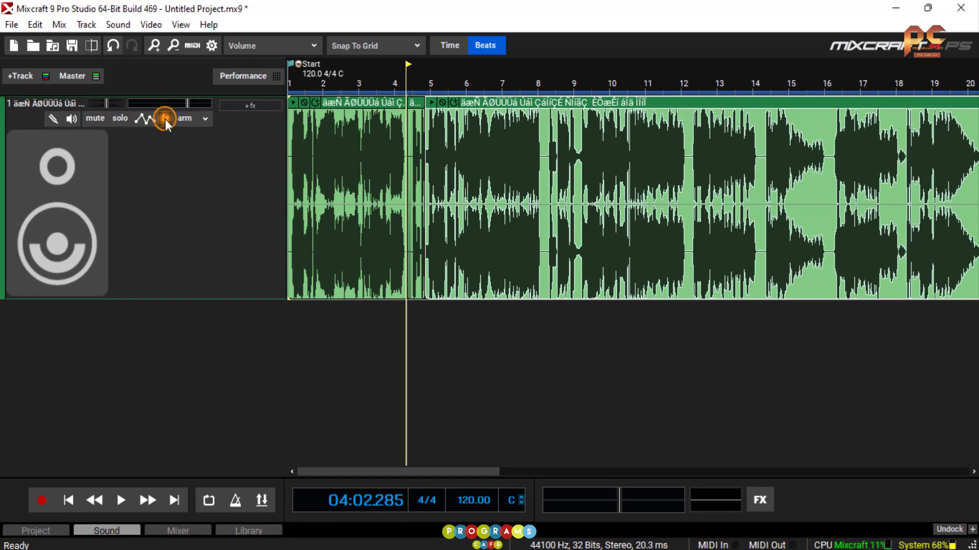
Reopen the track's effect list, browse the individual effects and add Auto-Key (VST3)
left_click(166, 119)
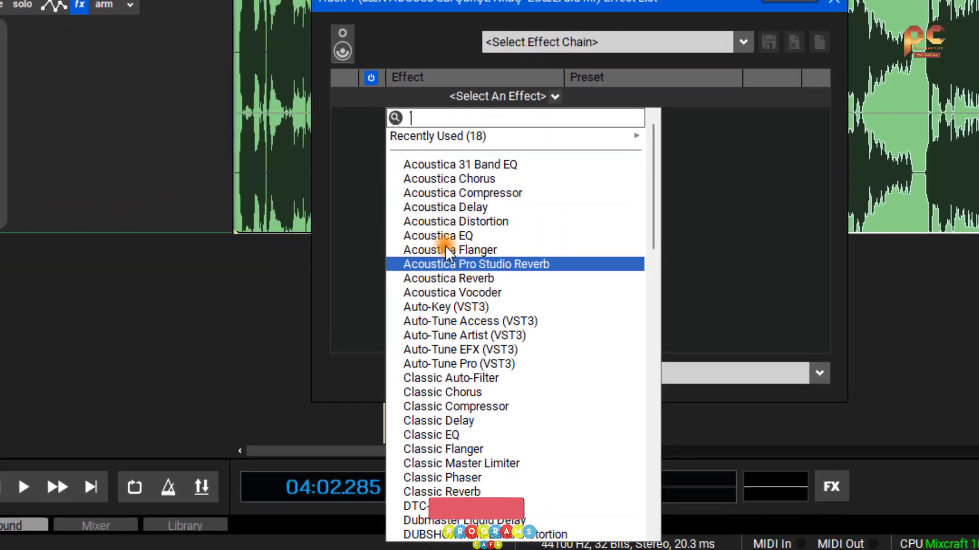
left_click(684, 244)
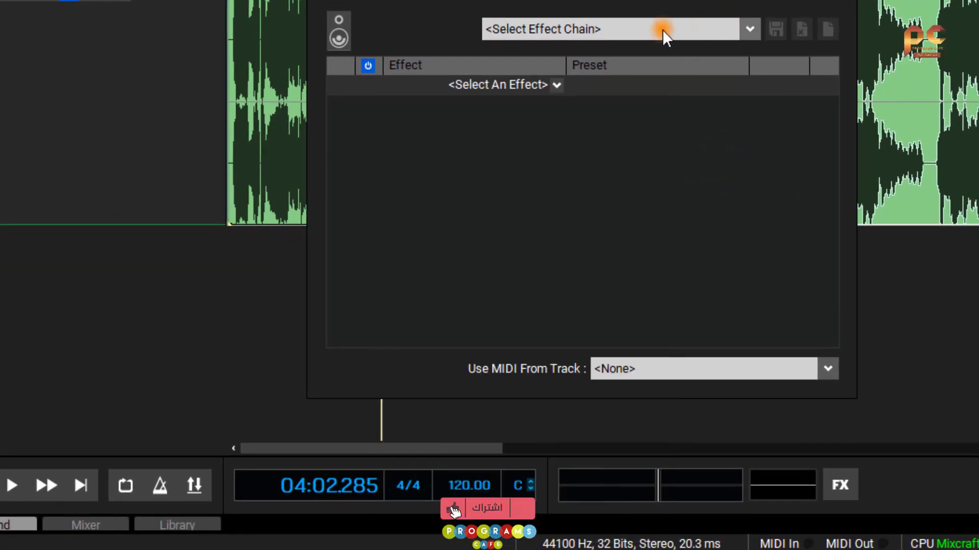
left_click(555, 87)
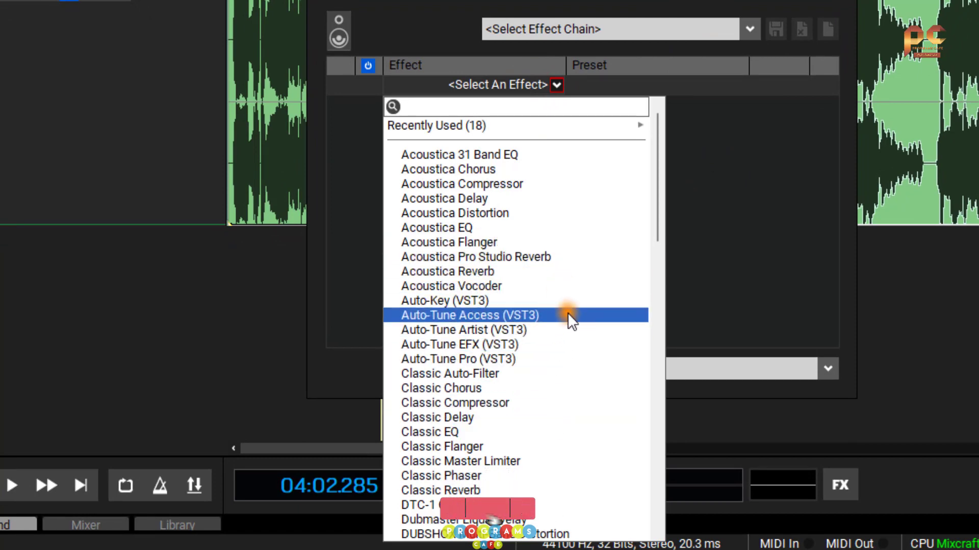
scroll(577, 376, "down", 2)
scroll(578, 376, "down", 2)
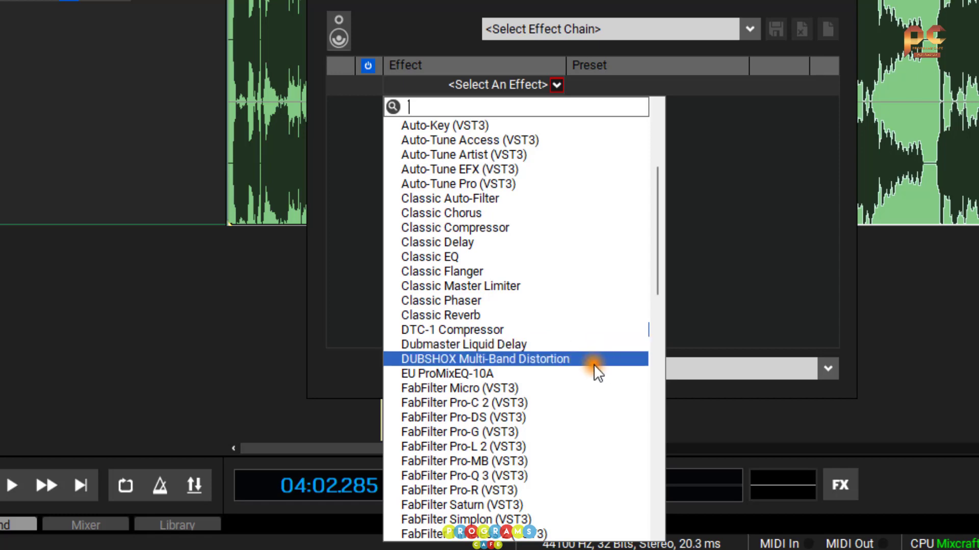
scroll(583, 356, "up", 5)
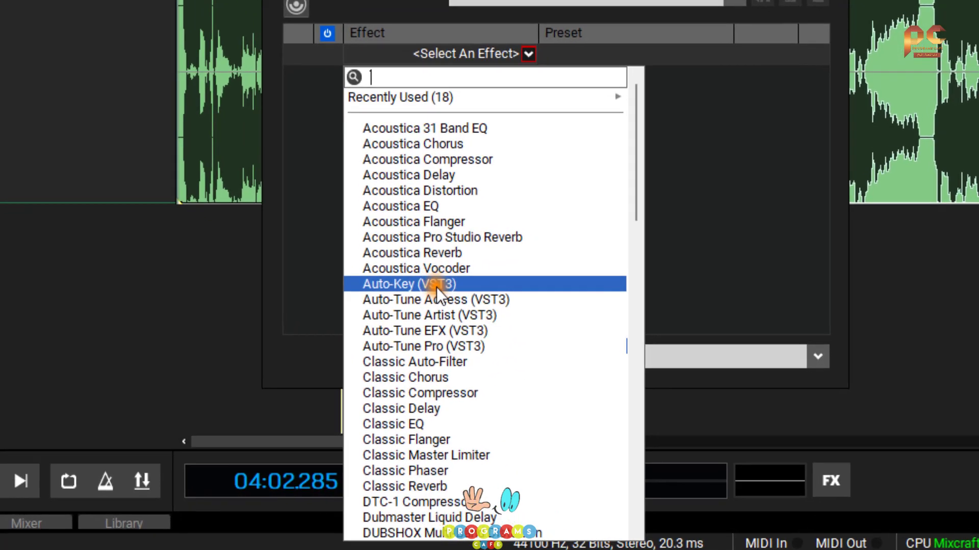
left_click(470, 303)
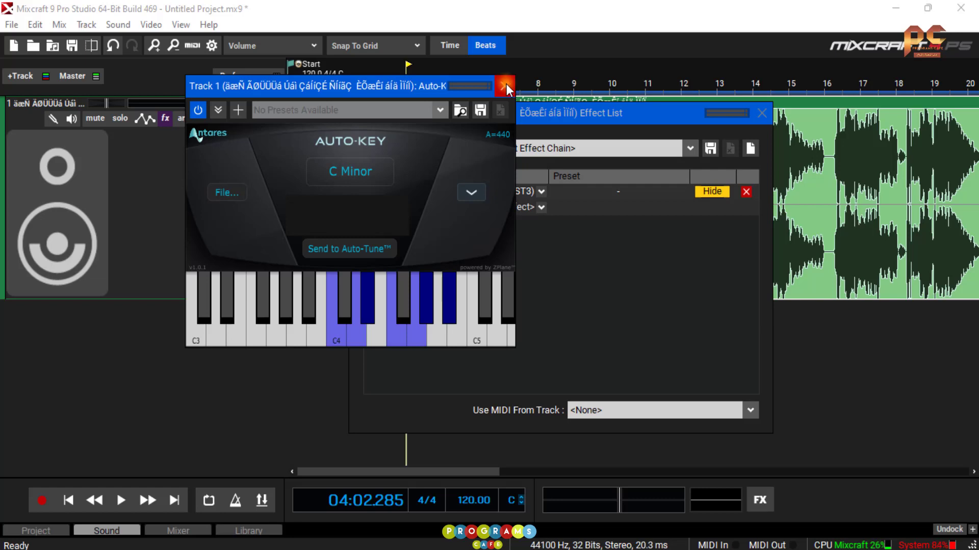
Close the Auto-Key settings and remove Auto-Key (VST3) from the track's effect list
left_click(508, 90)
left_click_drag(614, 125, 630, 117)
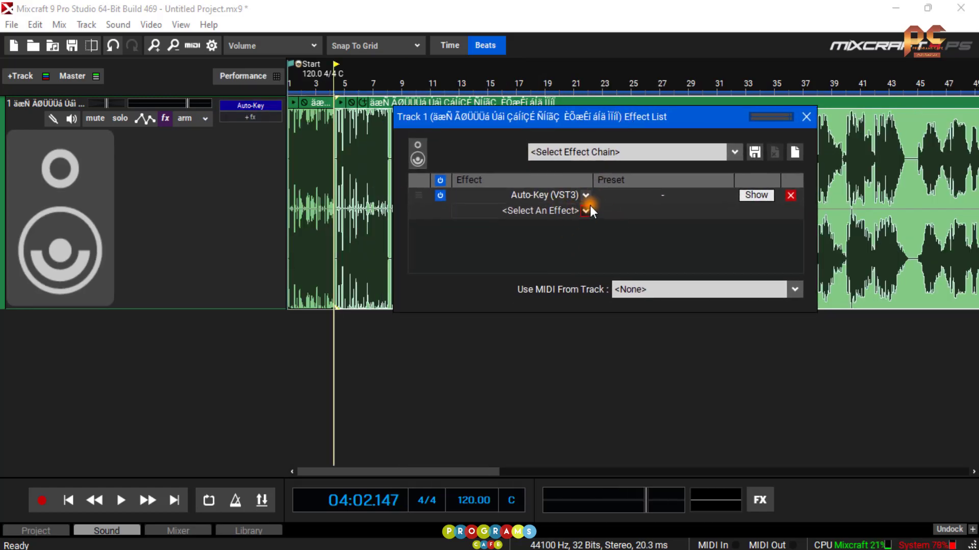
left_click(791, 195)
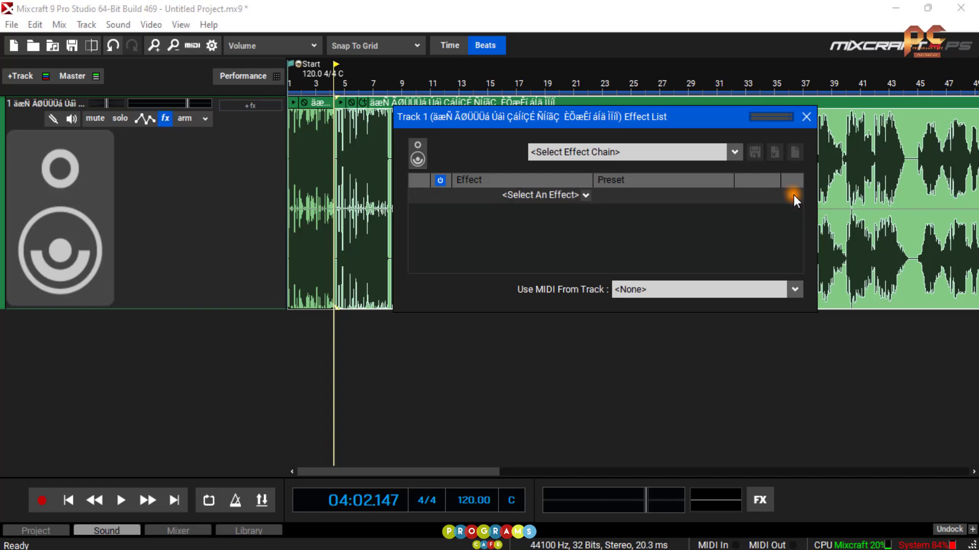
Add Auto-Tune Pro (VST3) to the track's effect list and close its settings window
left_click(586, 195)
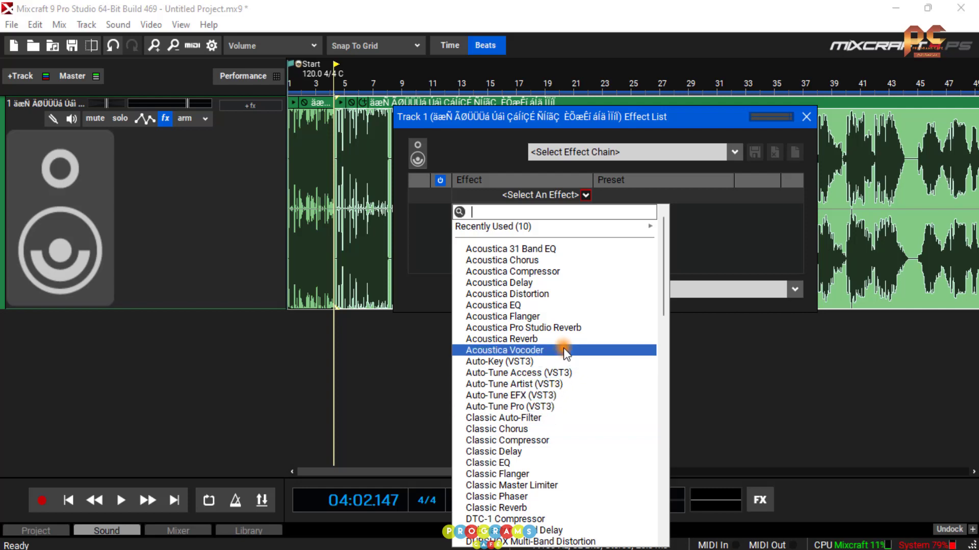
left_click(524, 407)
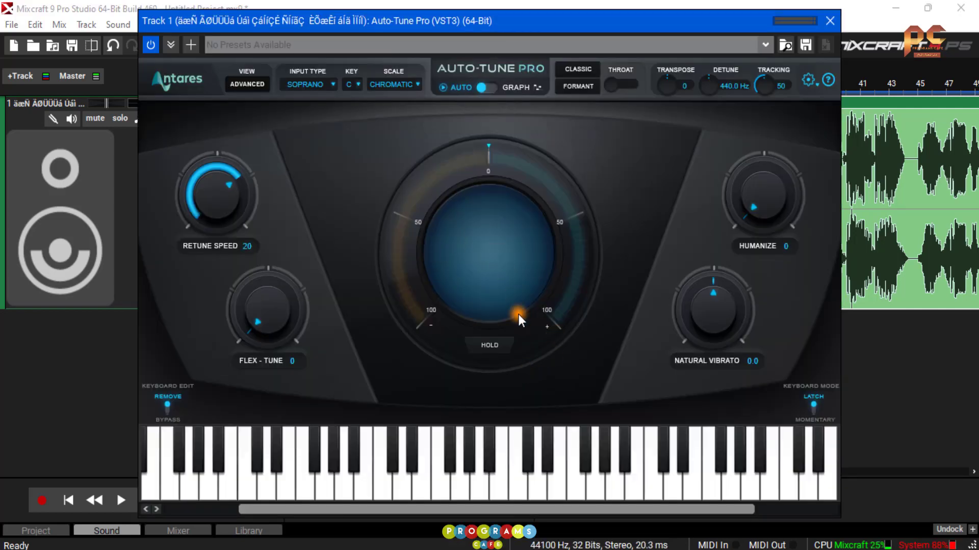
left_click(830, 20)
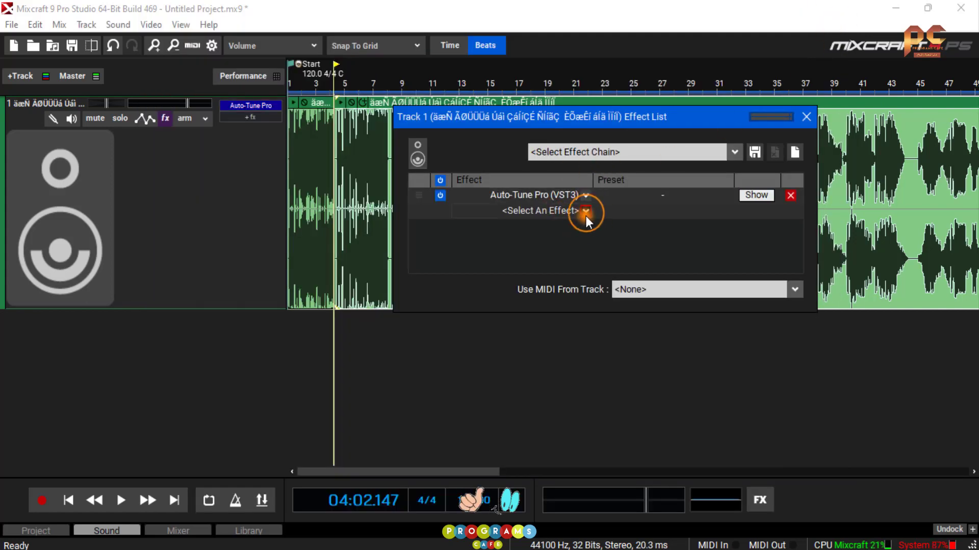
Add FabFilter Pro-R (VST3) as the track's second effect, then close its settings and the effect list
left_click(586, 212)
scroll(587, 418, "down", 2)
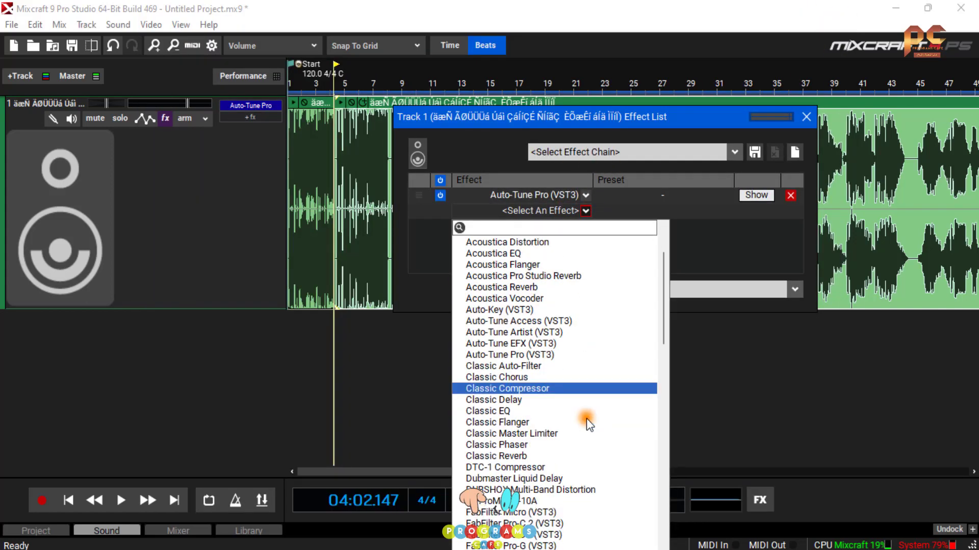
scroll(576, 405, "down", 5)
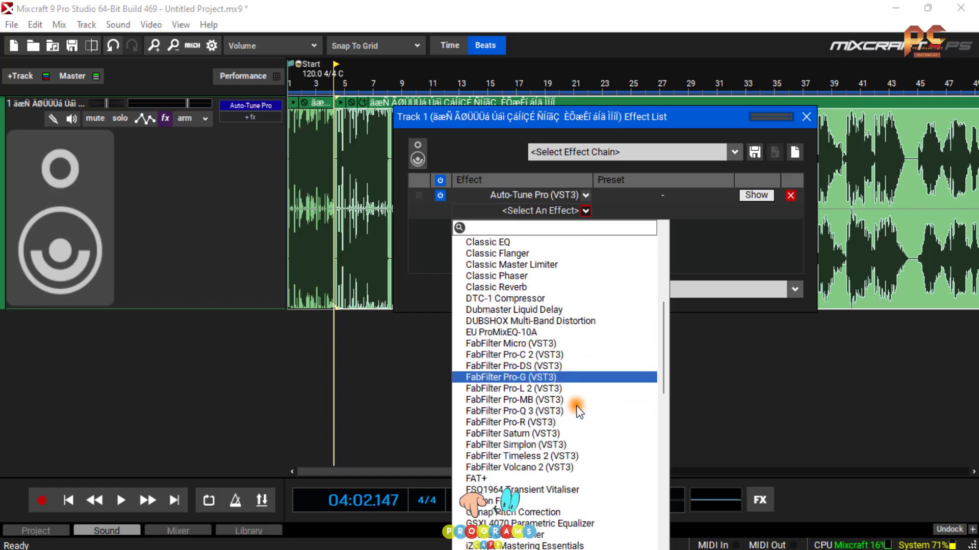
scroll(578, 412, "down", 2)
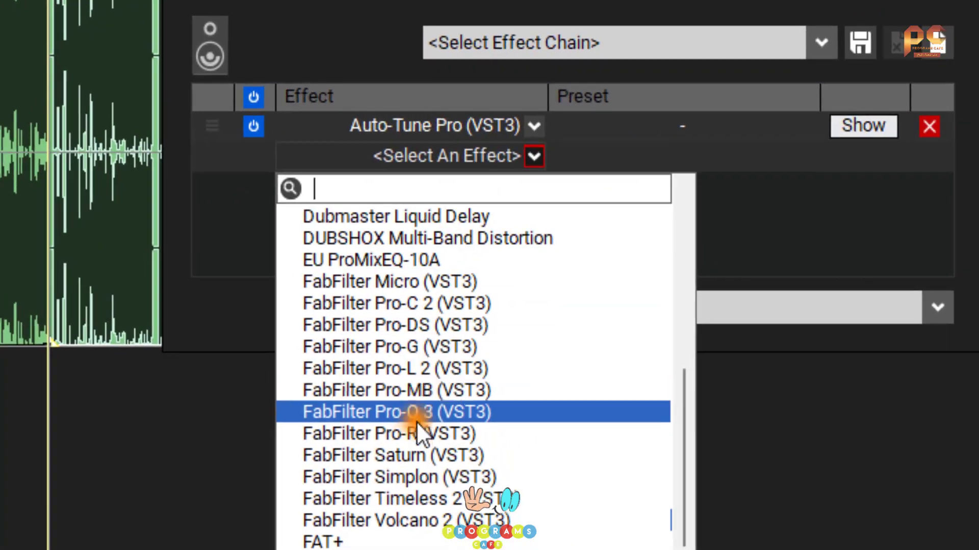
left_click(411, 434)
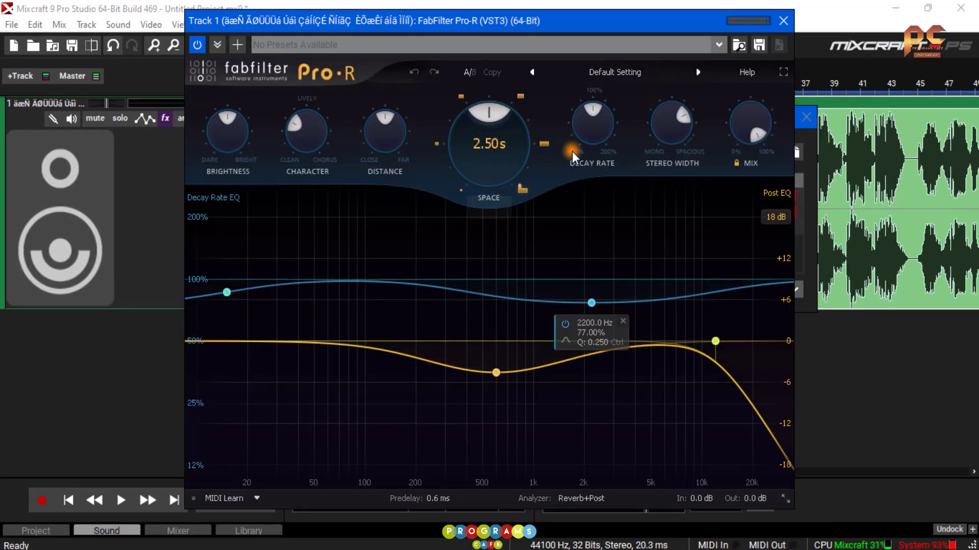
left_click(783, 21)
left_click(784, 23)
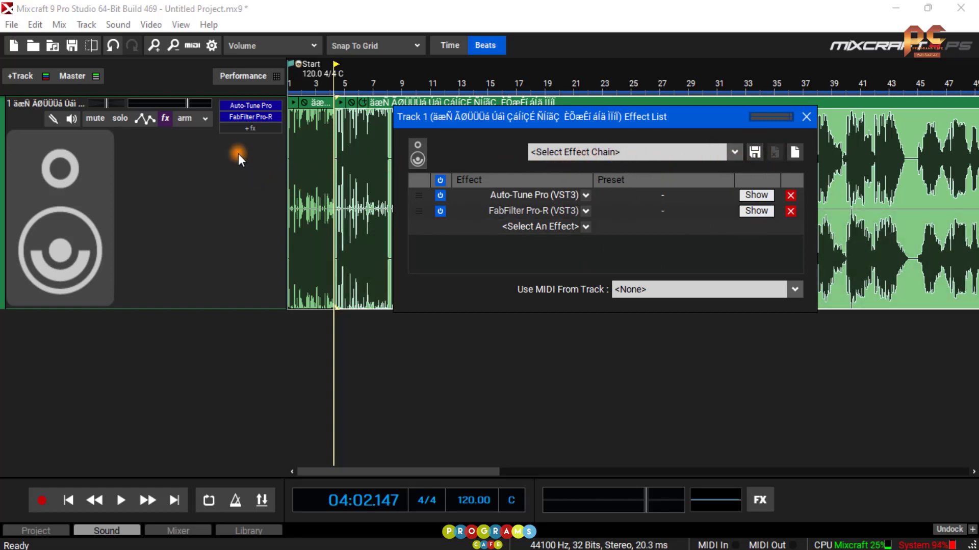
left_click(807, 121)
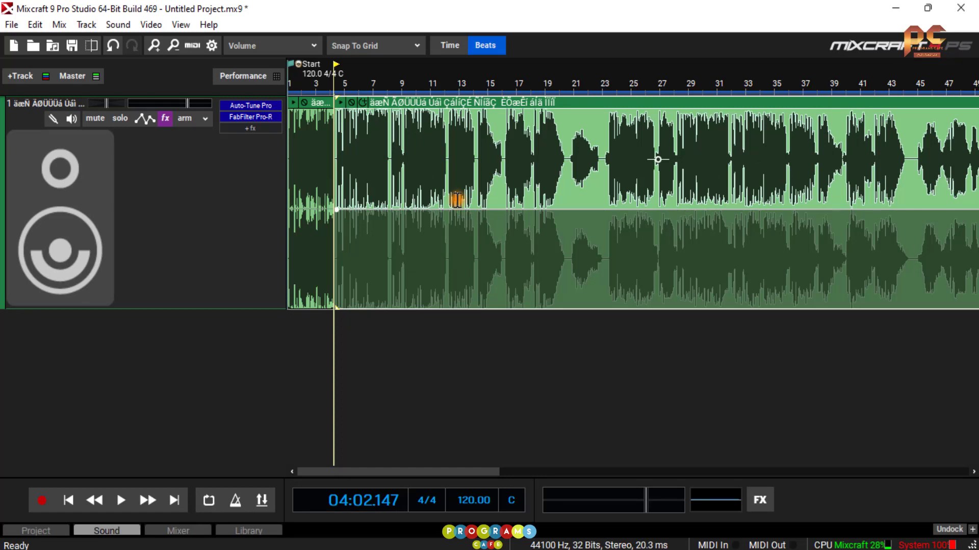
Shrink the audio track's height to a slim row just tall enough to show both effect names beside its controls
left_click_drag(163, 308, 181, 128)
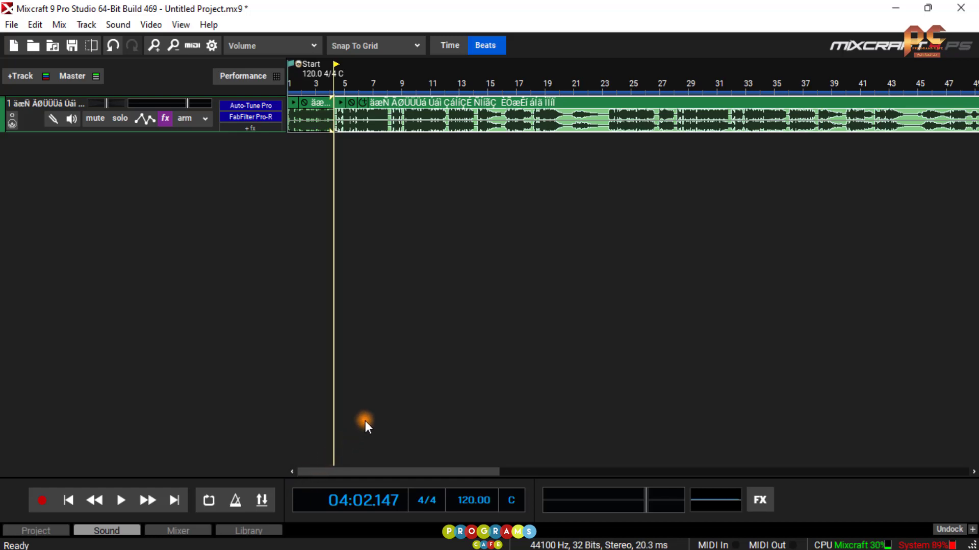
scroll(427, 365, "down", 4)
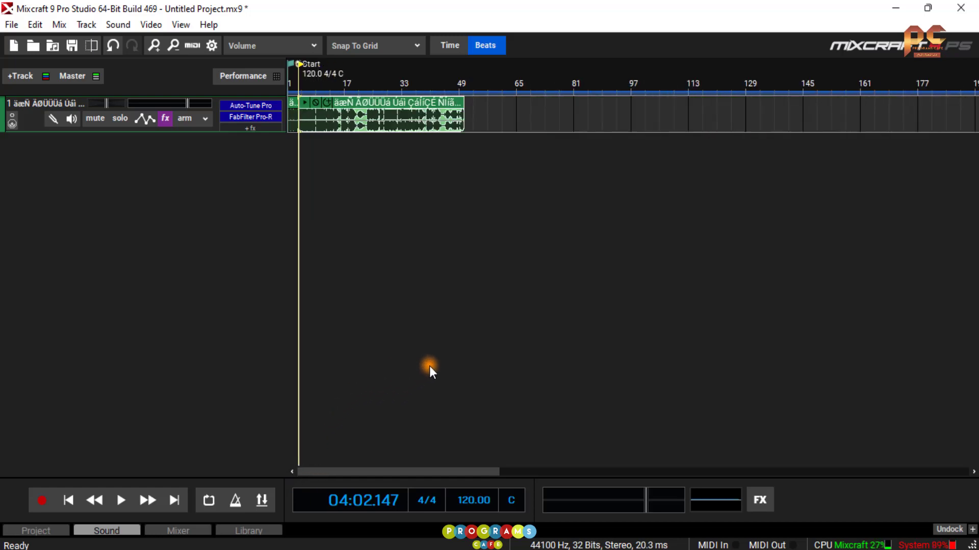
scroll(429, 366, "down", 2)
scroll(430, 368, "up", 1)
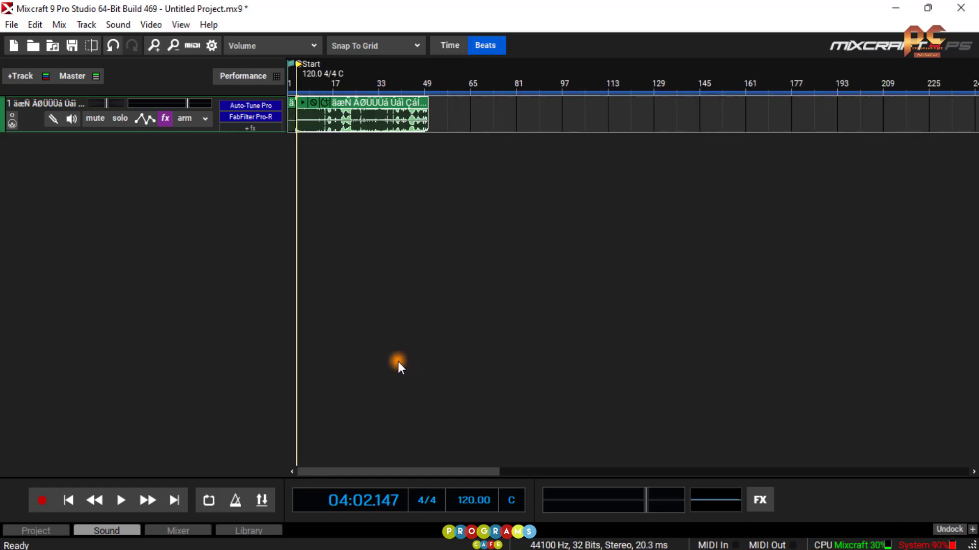
mouse_move(267, 132)
left_mouse_down()
mouse_move(253, 389)
mouse_move(273, 123)
mouse_move(274, 143)
left_mouse_up()
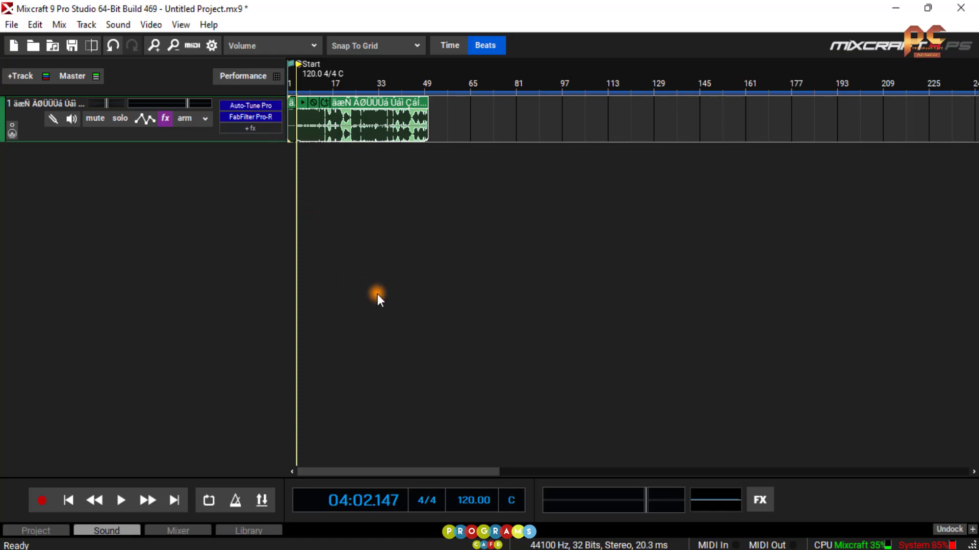